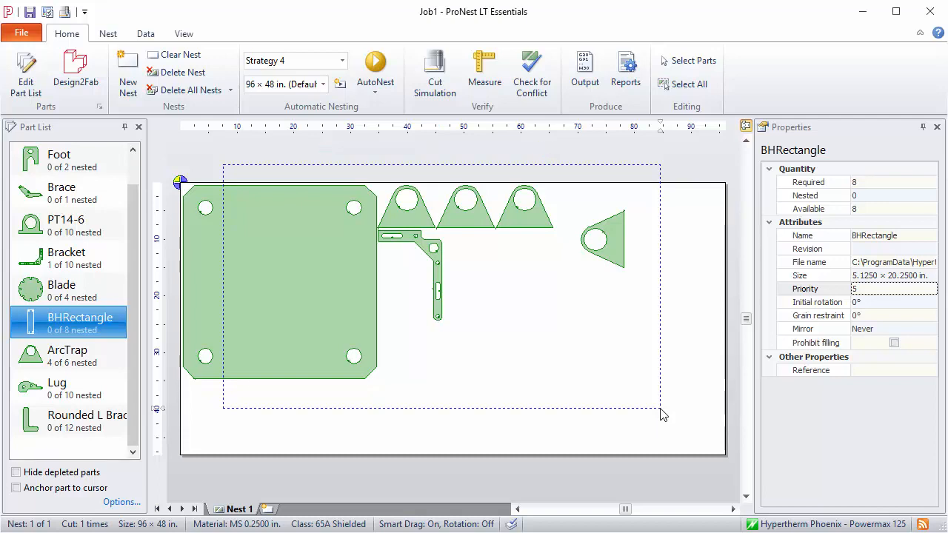
# Step: Try a window selection around the smaller parts and a crossing selection that also touches the large plate, clearing each selection
pyautogui.moveTo(663, 414); pyautogui.dragTo(664, 412)
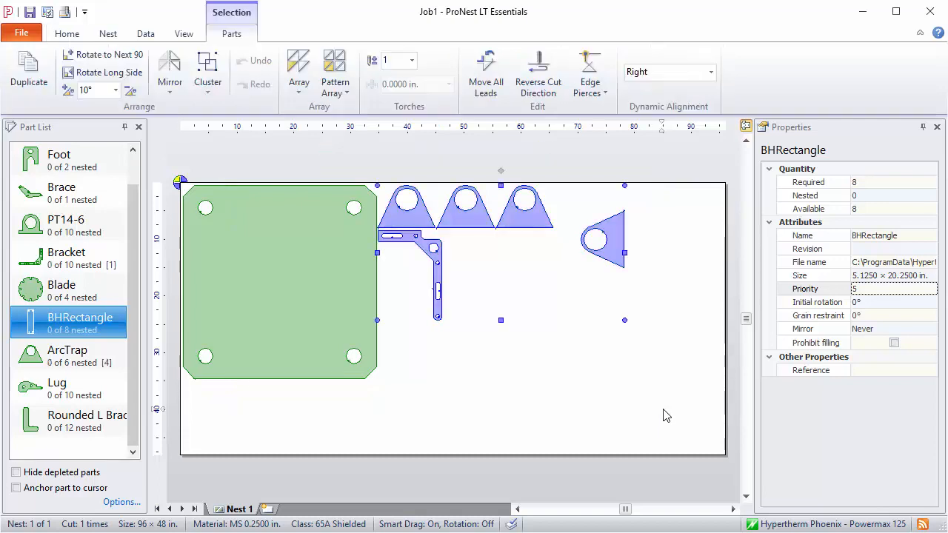
pyautogui.click(664, 409)
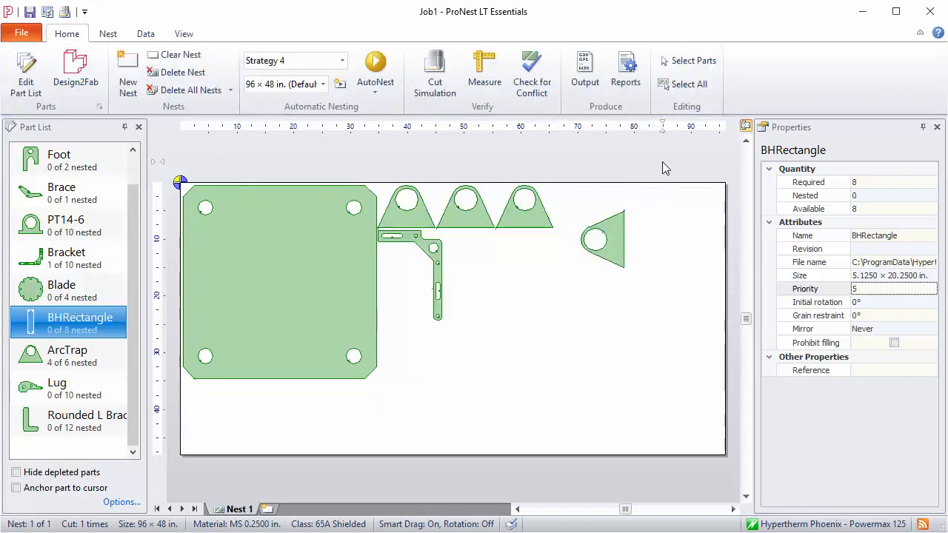
pyautogui.moveTo(662, 161); pyautogui.dragTo(297, 406)
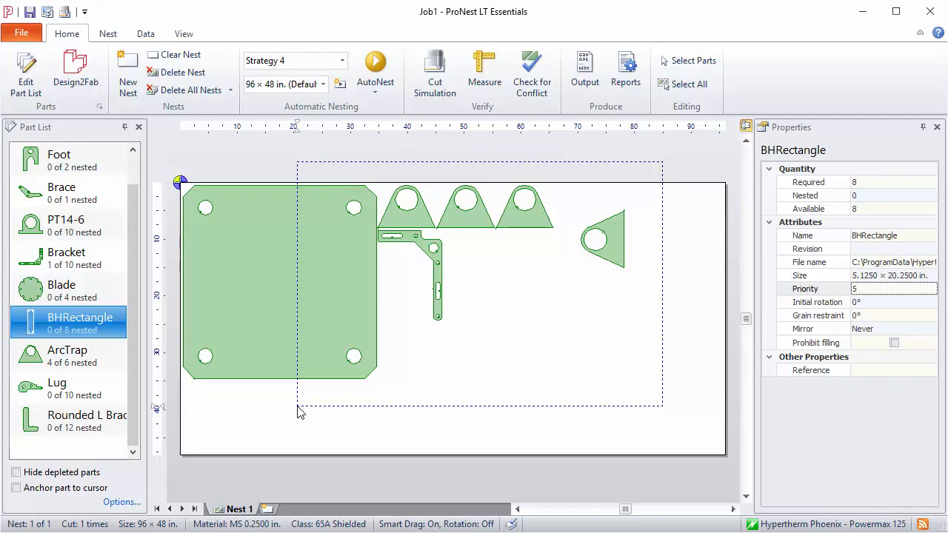
pyautogui.moveTo(300, 412); pyautogui.dragTo(301, 416)
pyautogui.click(440, 433)
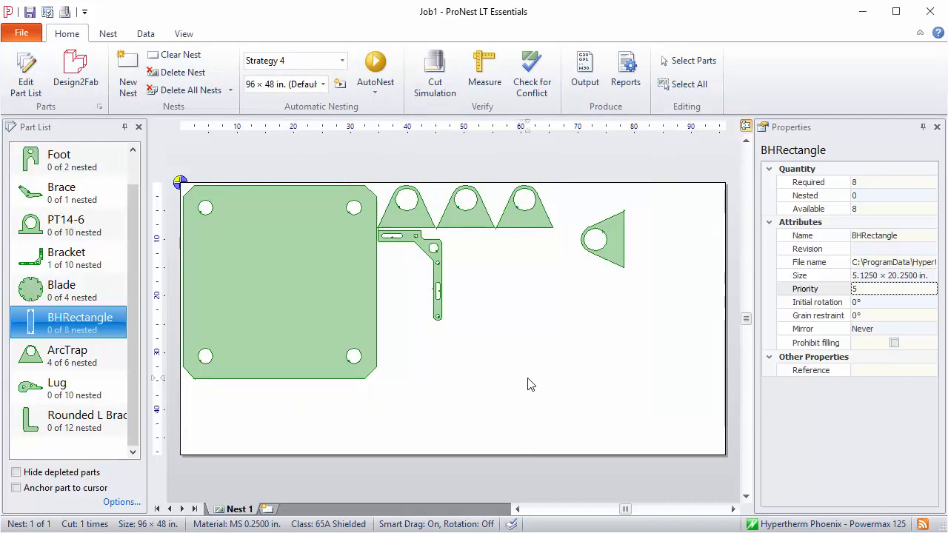
# Step: Select all parts on the nest at once and clear the selection
pyautogui.hotkey('ctrl', 'a')
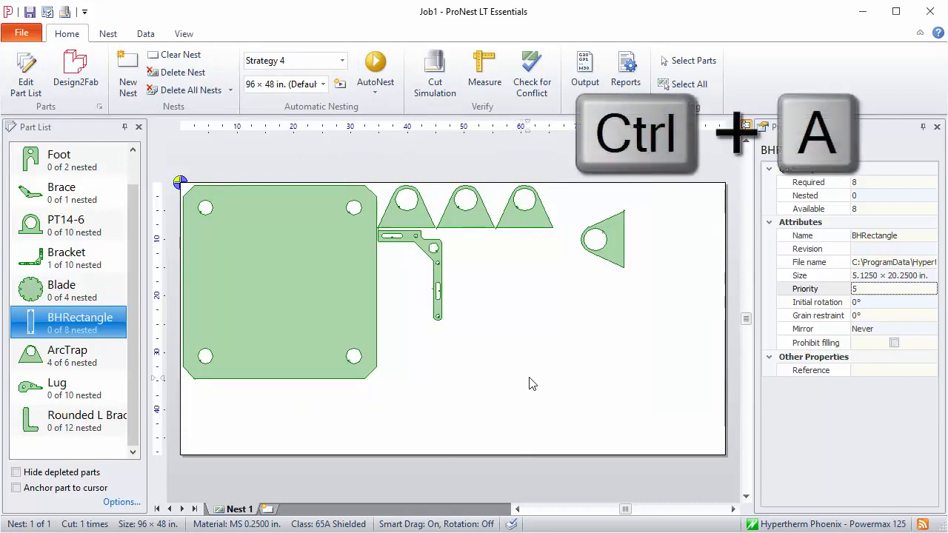
pyautogui.hotkey('ctrl', 'a')
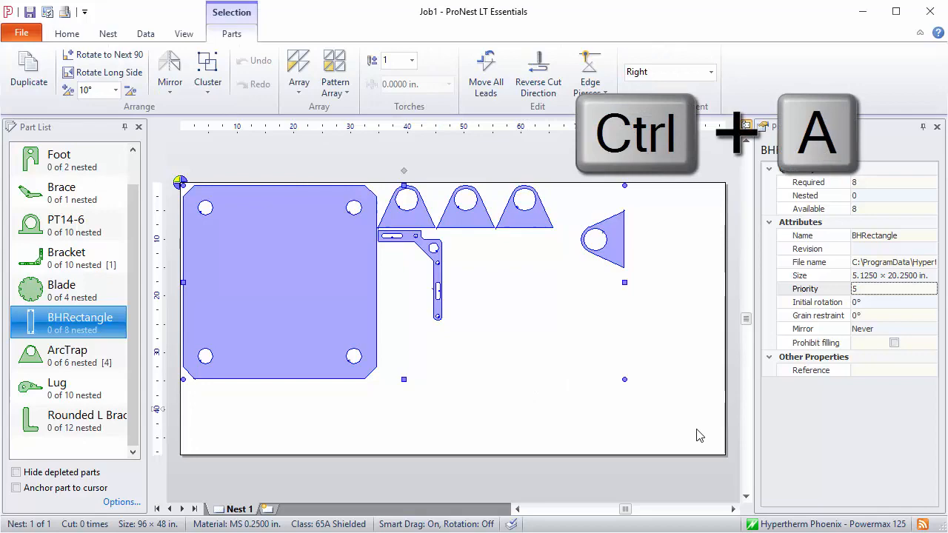
pyautogui.click(660, 349)
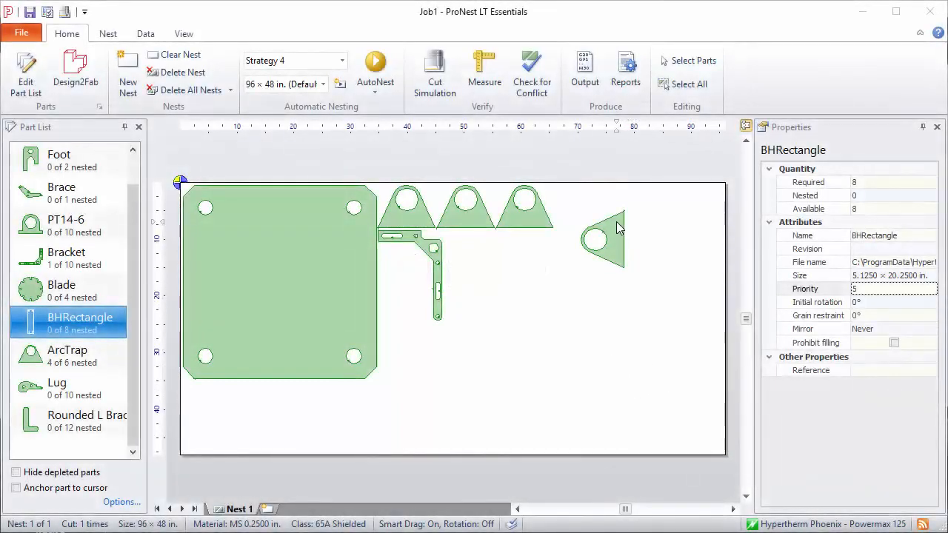
# Step: Duplicate the sideways ArcTrap part and place two copies next to the bracket, below the row of upright ArcTraps
pyautogui.click(614, 222)
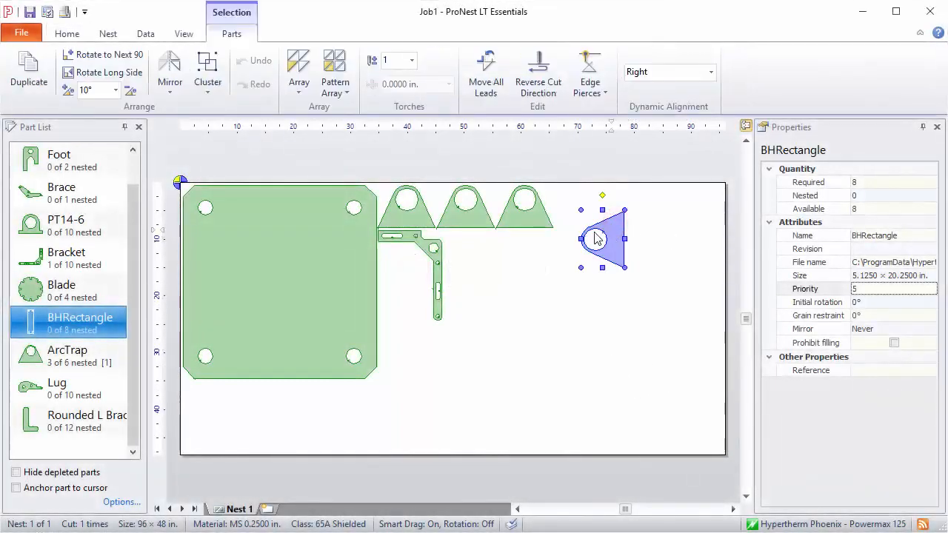
pyautogui.click(29, 70)
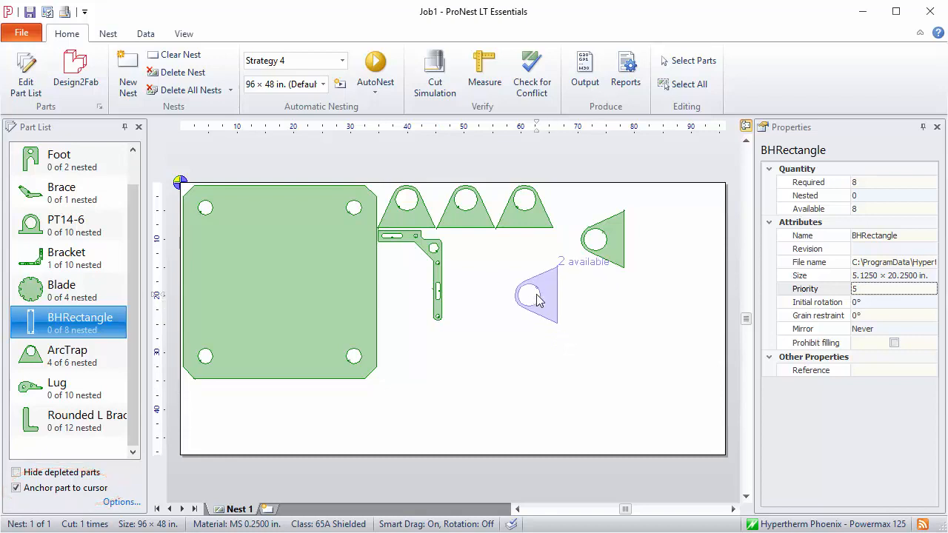
pyautogui.click(536, 298)
pyautogui.click(530, 284)
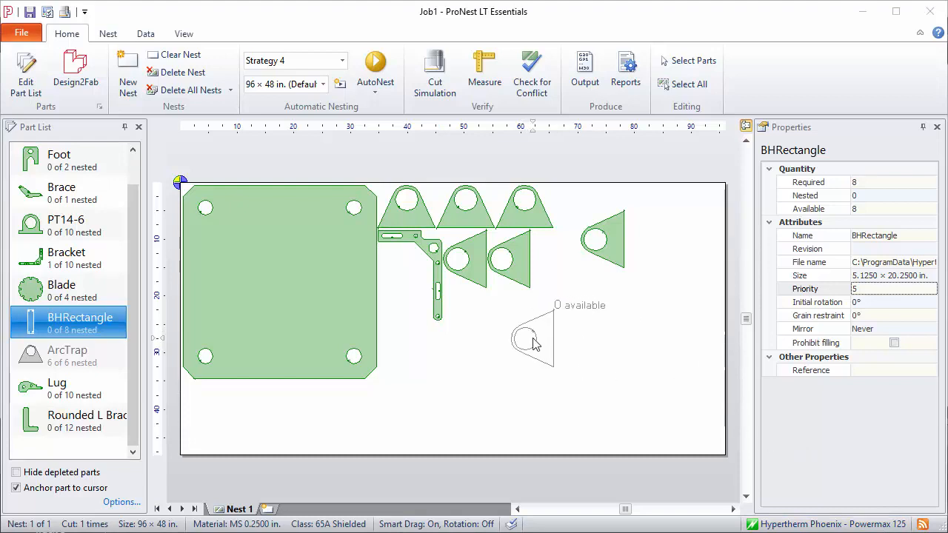
# Step: Place a Blade part near the sheet's lower edge and move the bracket so it wraps around the blade
pyautogui.click(30, 287)
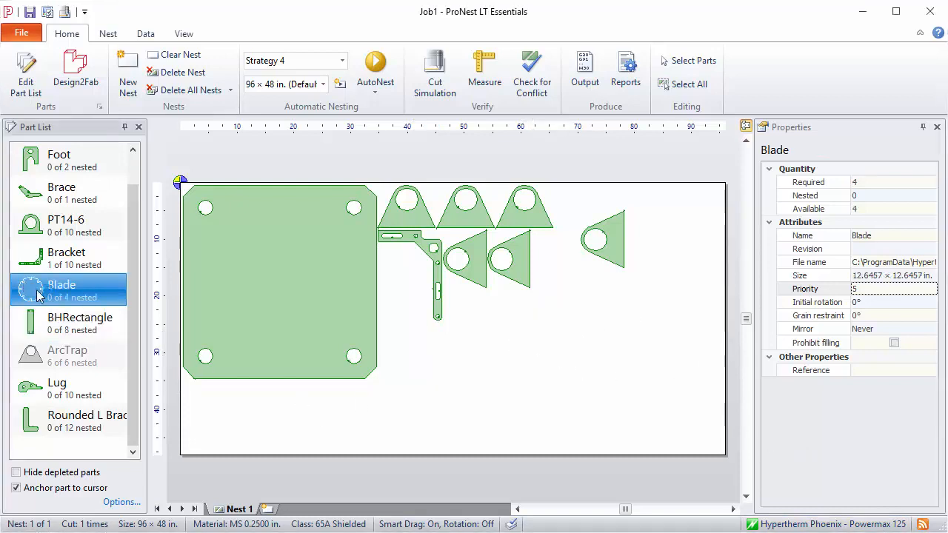
pyautogui.moveTo(450, 378); pyautogui.dragTo(528, 441)
pyautogui.moveTo(425, 249); pyautogui.dragTo(548, 381)
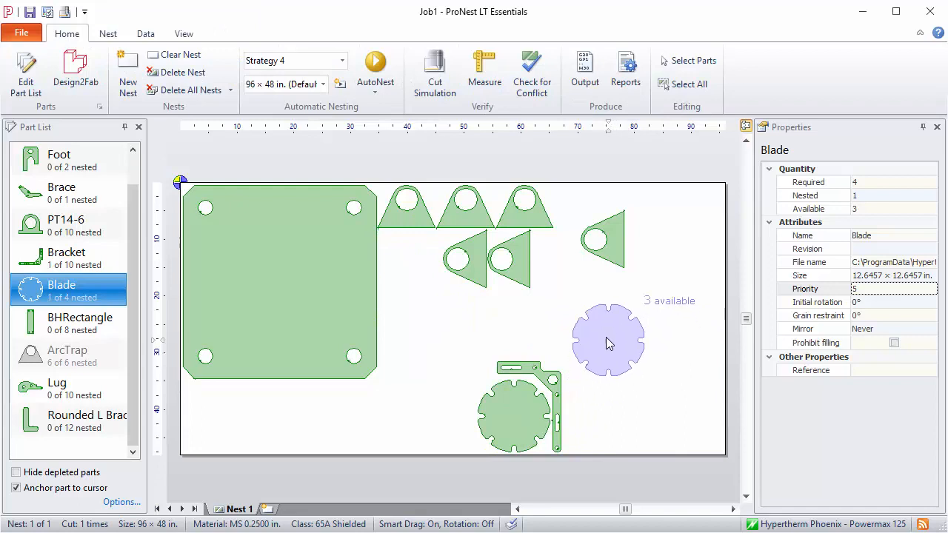
# Step: Duplicate the Blade and Bracket together as a pair and place the copies in the open area of the sheet
pyautogui.moveTo(603, 343); pyautogui.dragTo(504, 460)
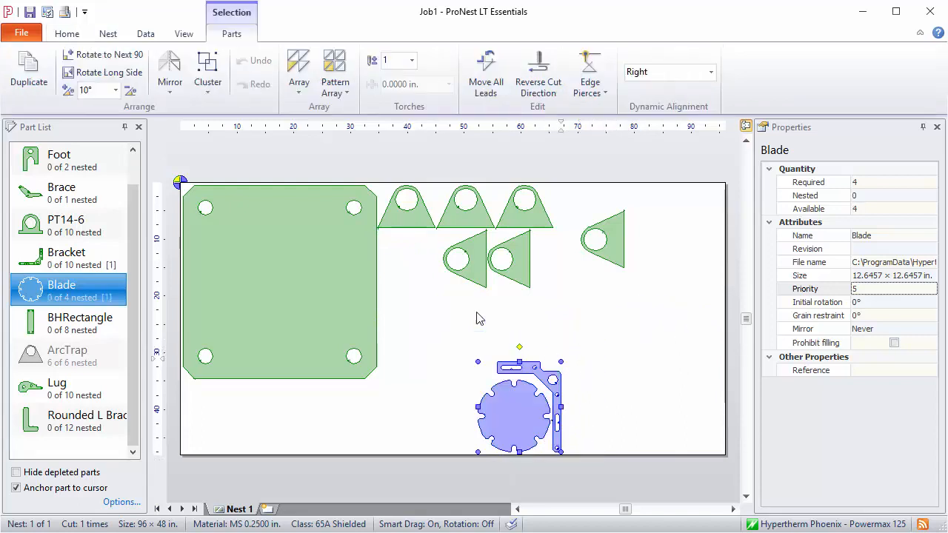
pyautogui.click(33, 69)
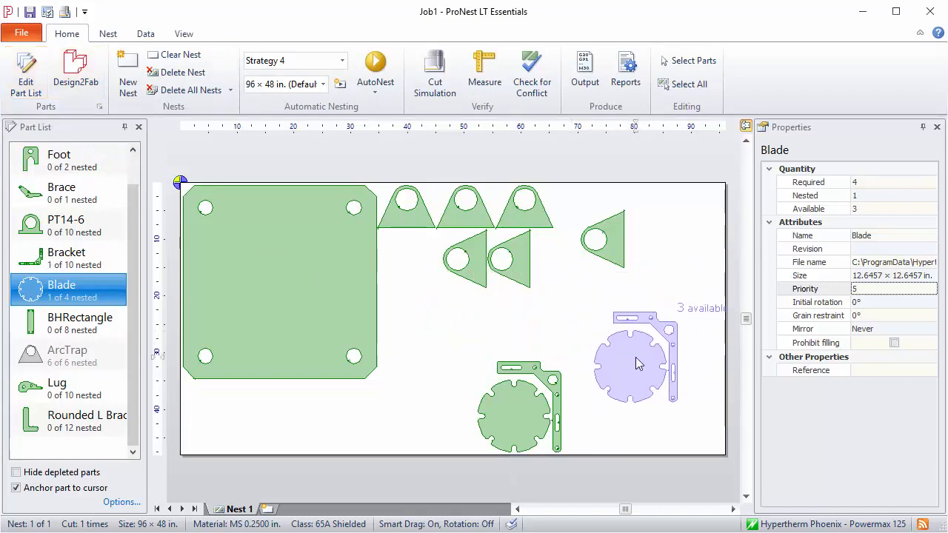
pyautogui.click(566, 311)
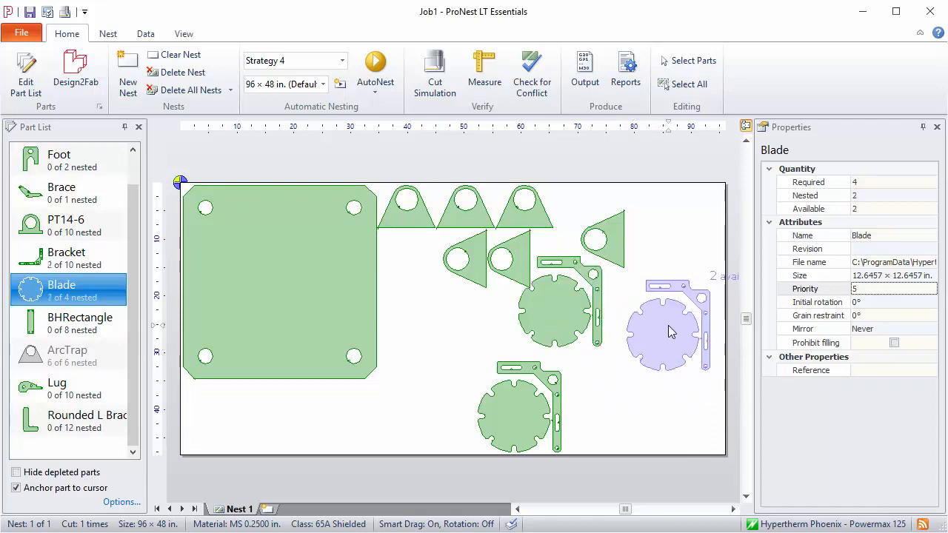
pyautogui.click(670, 331)
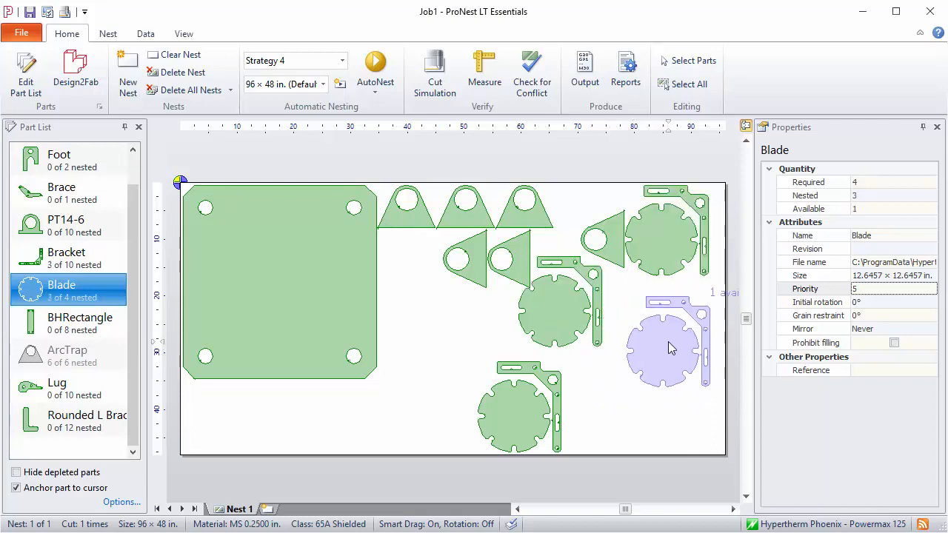
pyautogui.moveTo(669, 342); pyautogui.dragTo(706, 368)
# Step: Delete every part from the nest except the large plate
pyautogui.moveTo(707, 453); pyautogui.dragTo(425, 187)
pyautogui.press('Delete')
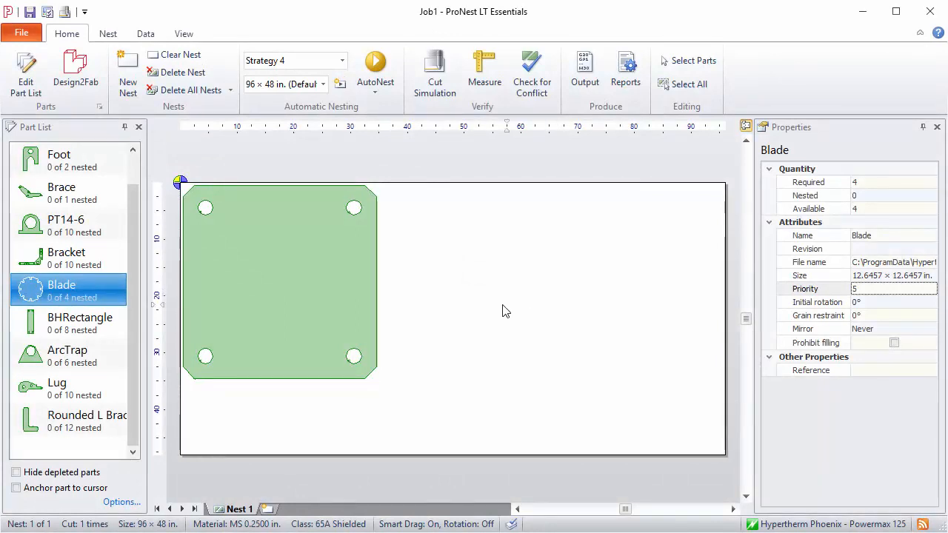
# Step: Place a Foot part beside the large plate and set the Foot's Mirror attribute to Either
pyautogui.click(33, 162)
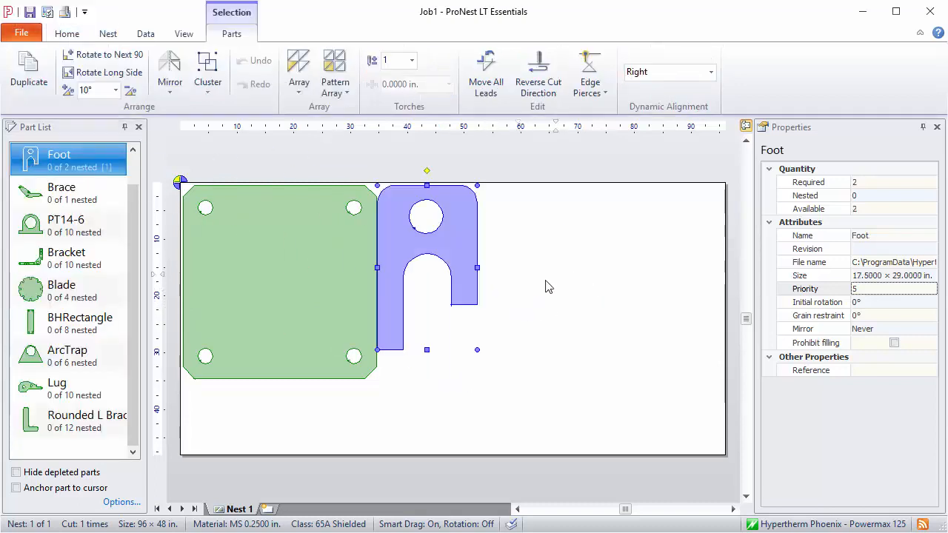
pyautogui.click(489, 266)
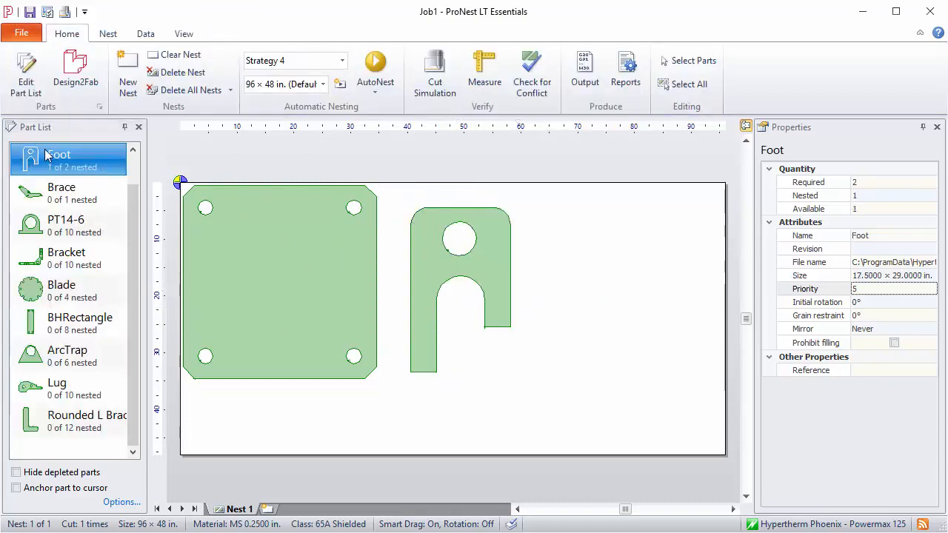
pyautogui.click(931, 331)
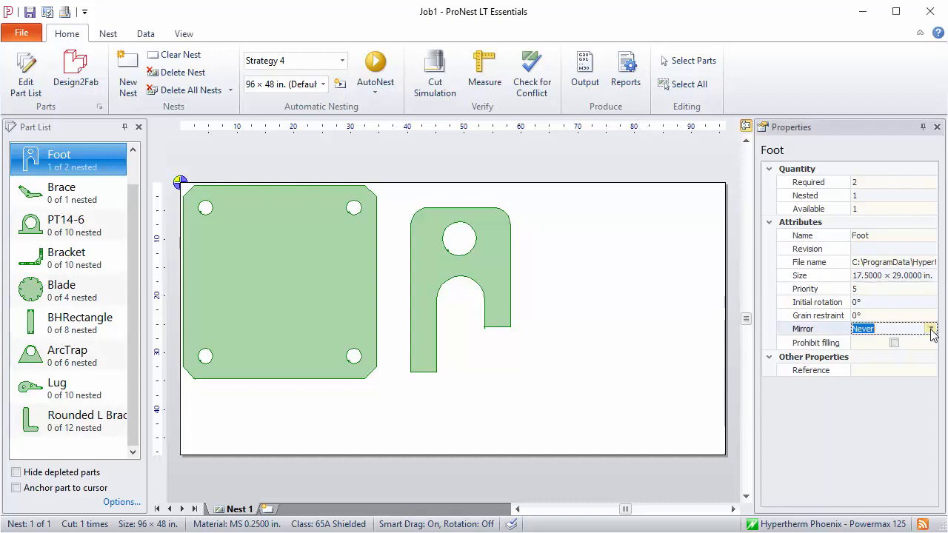
pyautogui.click(931, 329)
pyautogui.click(911, 359)
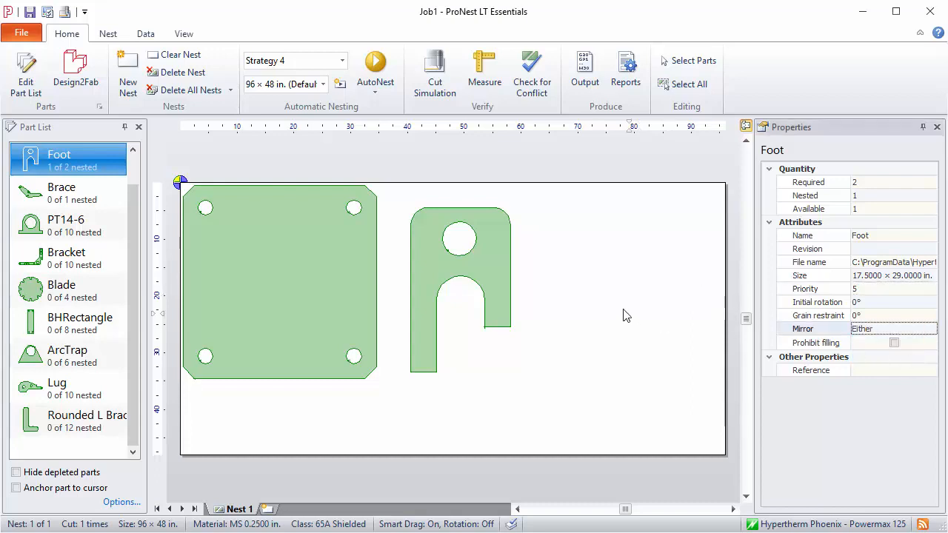
# Step: Mirror the nested Foot part horizontally and clear the selection
pyautogui.click(486, 266)
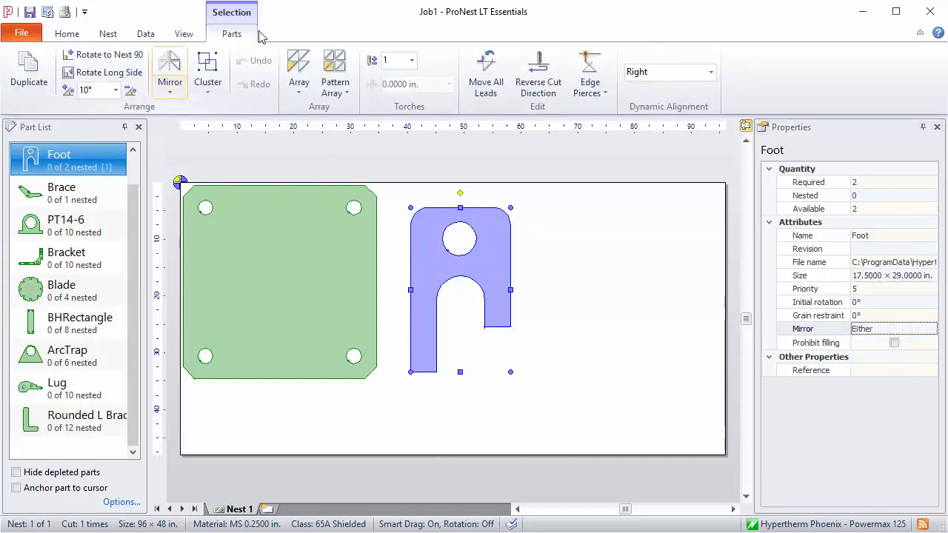
pyautogui.click(170, 88)
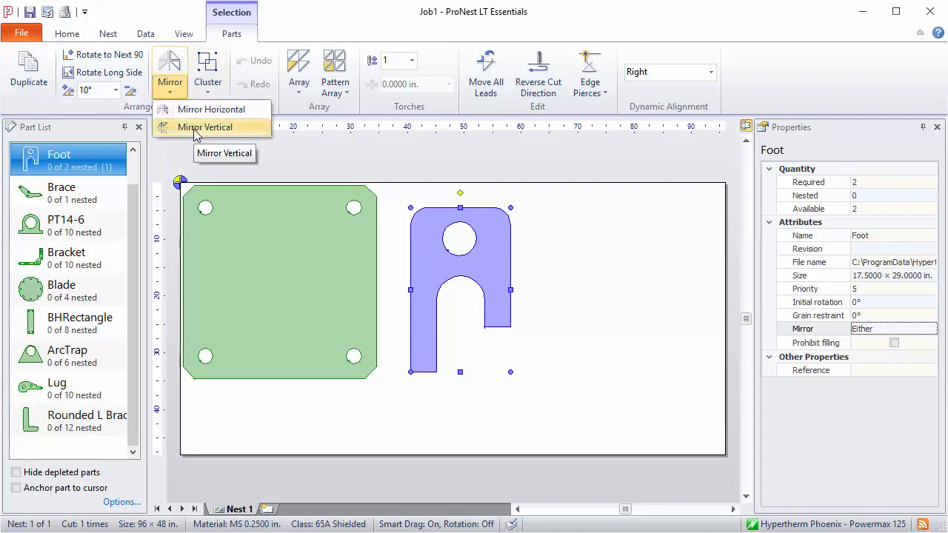
pyautogui.click(199, 111)
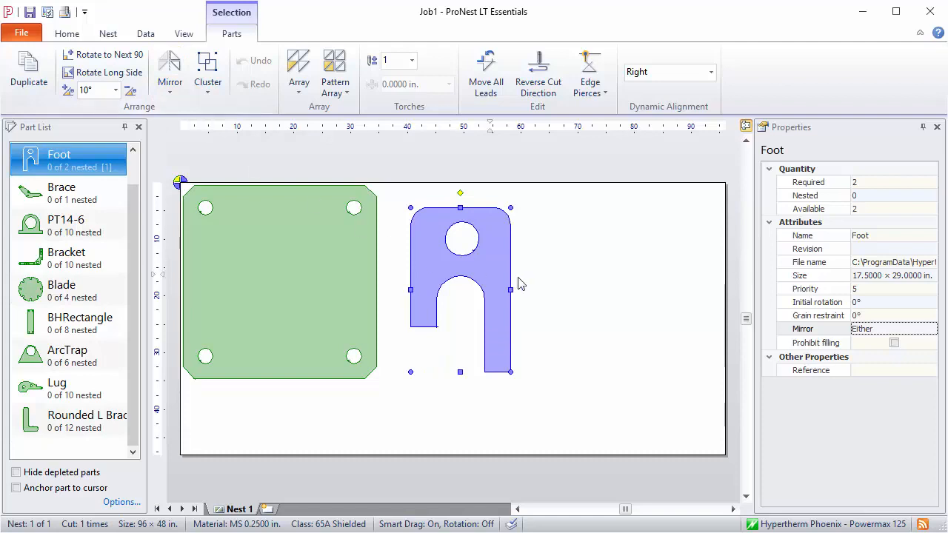
pyautogui.press('Escape')
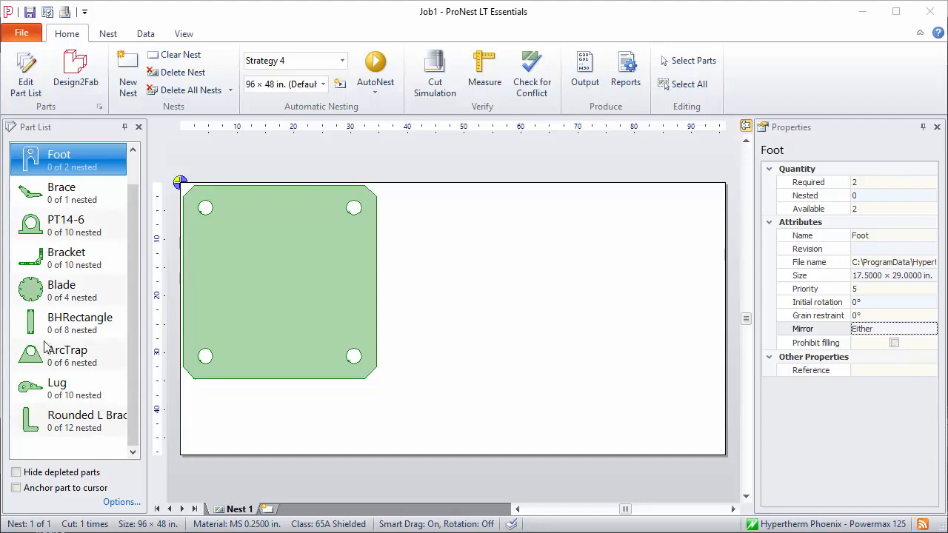
# Step: Place two ArcTrap parts stacked beside the large plate and rotate the lower one 180° so their bases meet
pyautogui.moveTo(45, 350); pyautogui.dragTo(429, 245)
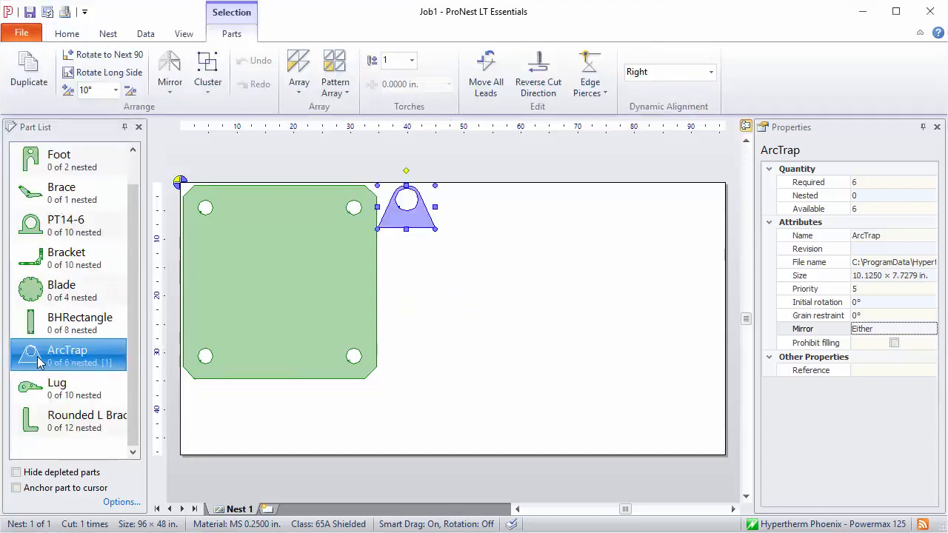
pyautogui.moveTo(37, 358); pyautogui.dragTo(433, 305)
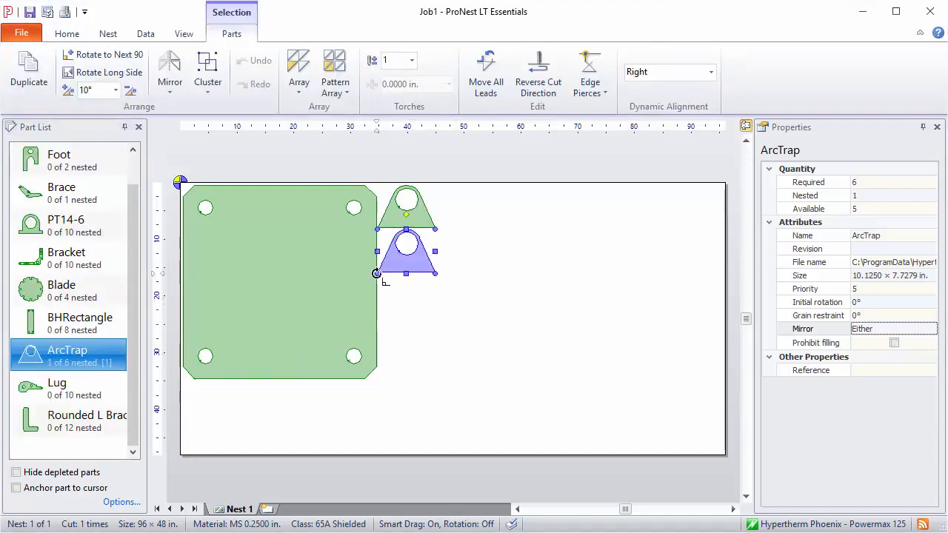
pyautogui.click(376, 273)
pyautogui.click(384, 280)
pyautogui.moveTo(408, 237); pyautogui.dragTo(416, 257)
pyautogui.press('Left')
pyautogui.press('Up')
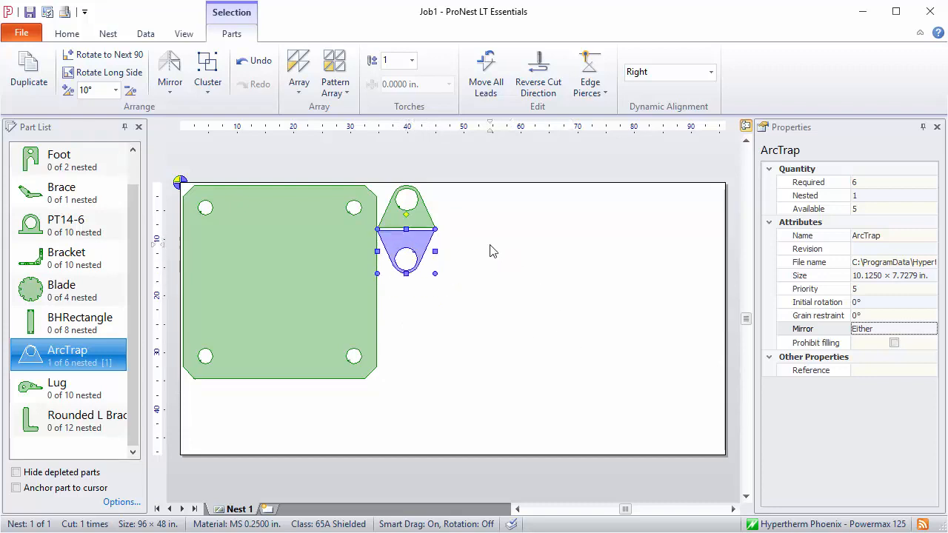
# Step: Combine the two base-to-base ArcTrap parts into a cluster
pyautogui.moveTo(486, 264); pyautogui.dragTo(405, 196)
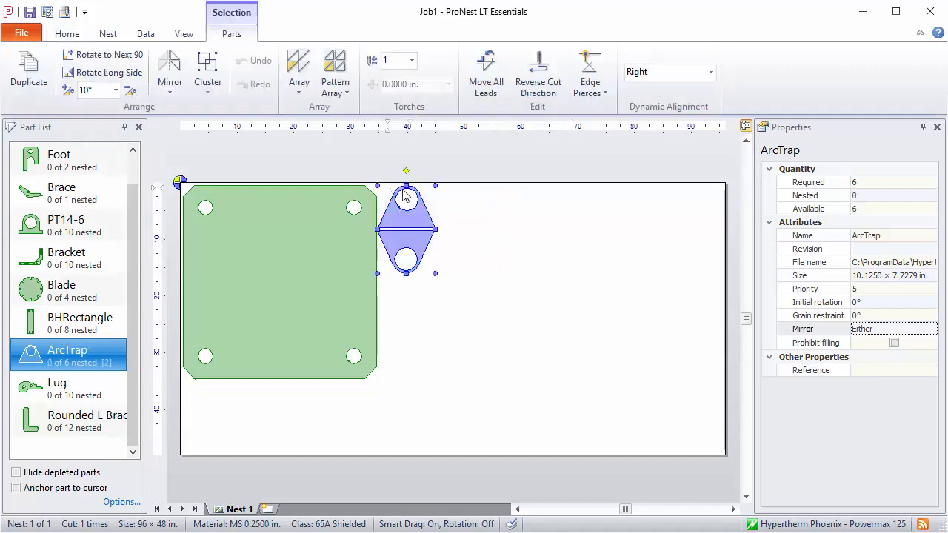
pyautogui.click(208, 92)
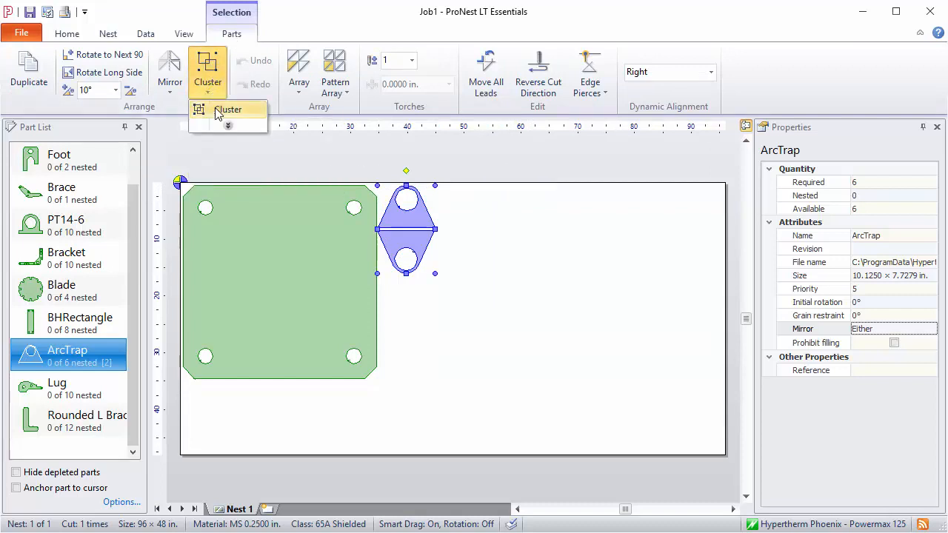
pyautogui.click(222, 110)
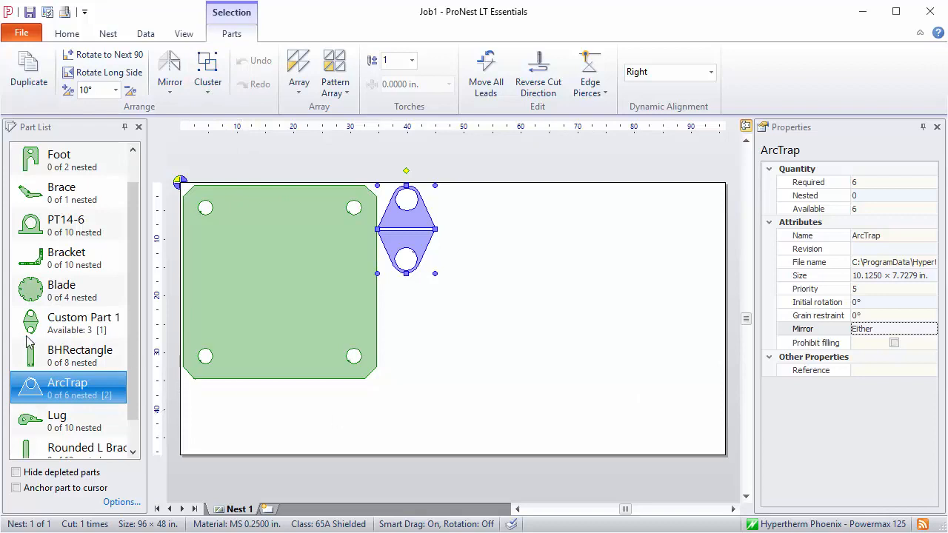
# Step: Add two more Custom Part 1 clusters, one below the first and one interlocked into the gap between them
pyautogui.click(65, 328)
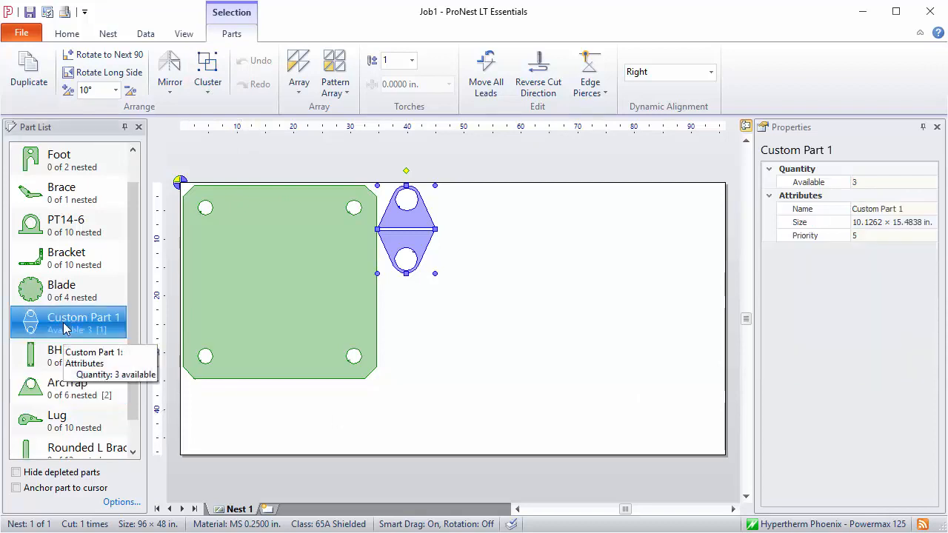
pyautogui.doubleClick(66, 328)
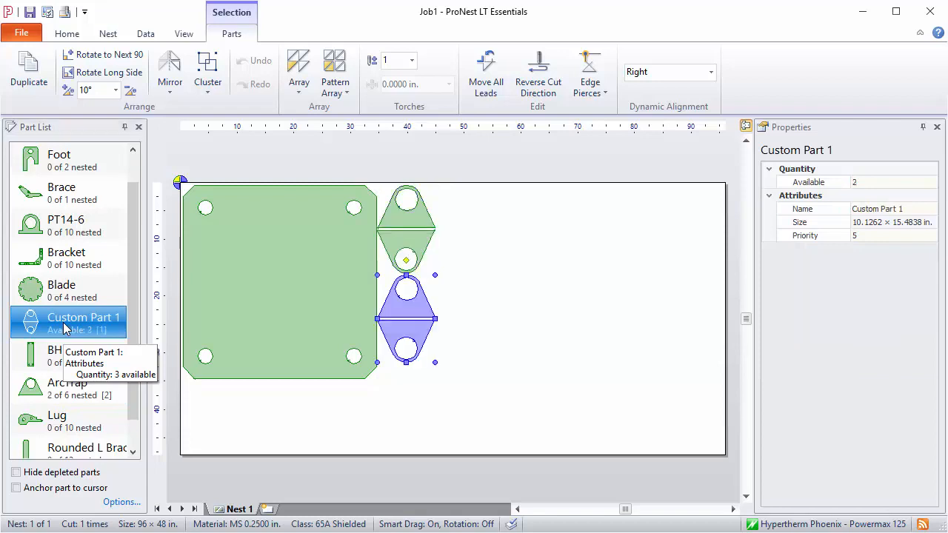
pyautogui.moveTo(65, 328); pyautogui.dragTo(426, 284)
pyautogui.click(547, 277)
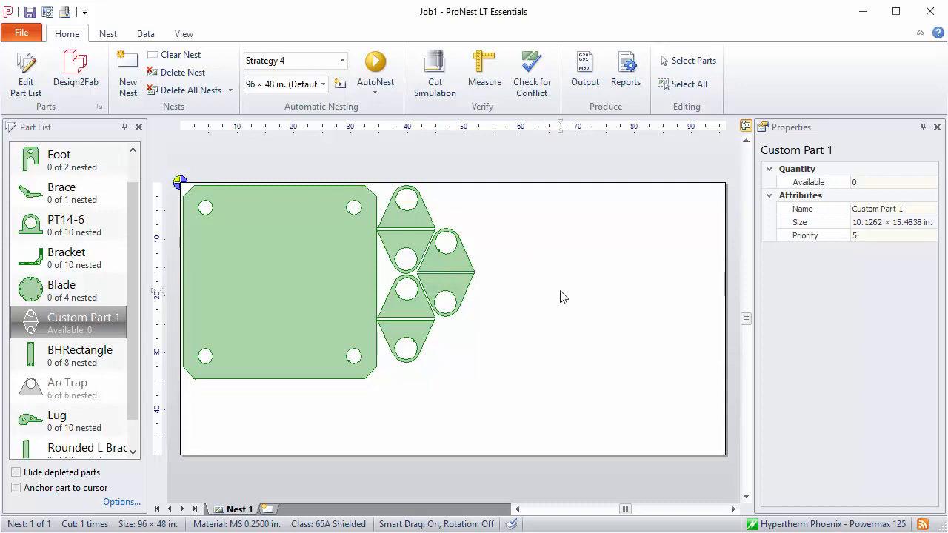
# Step: Uncluster the interlocked Custom Part 1 on the outer side of the stack and separate its two ArcTrap parts with a vertical gap
pyautogui.click(457, 263)
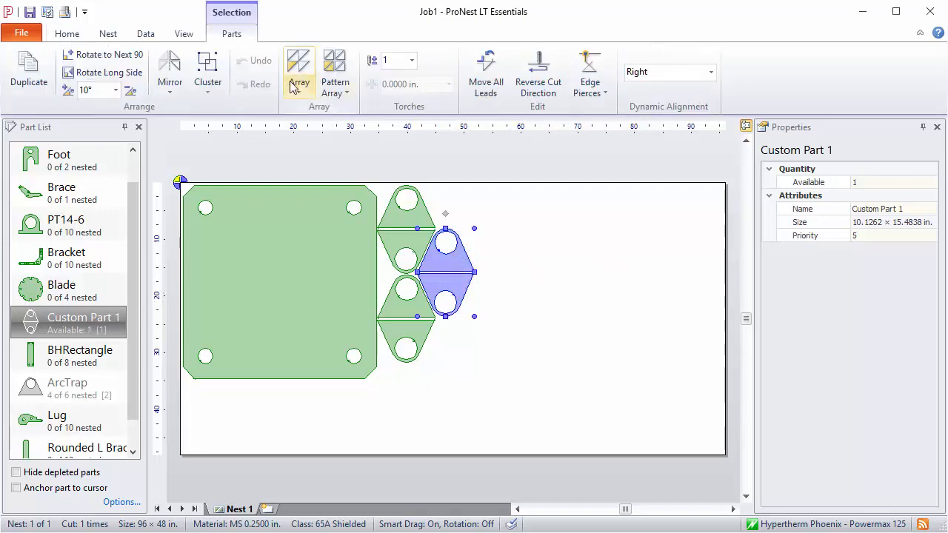
pyautogui.click(207, 88)
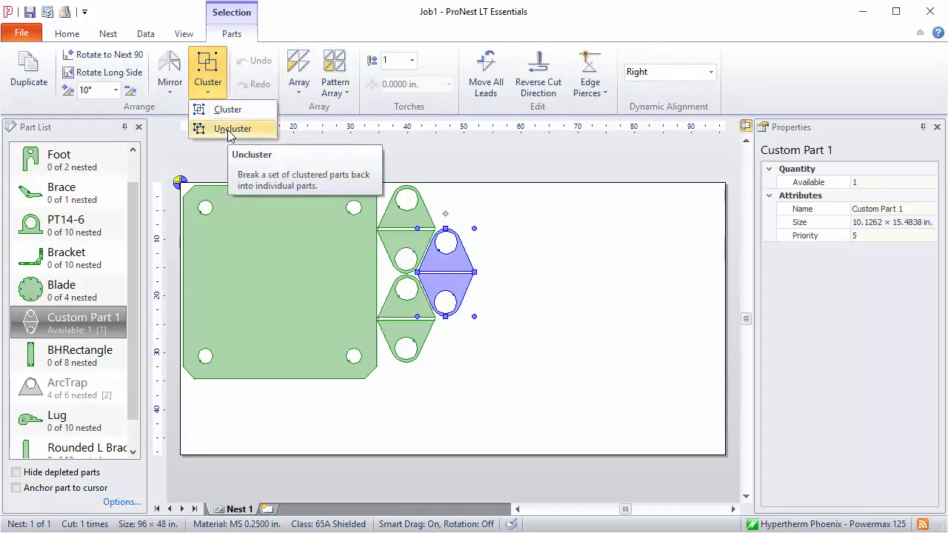
pyautogui.click(228, 130)
pyautogui.moveTo(455, 267); pyautogui.dragTo(486, 295)
pyautogui.click(567, 261)
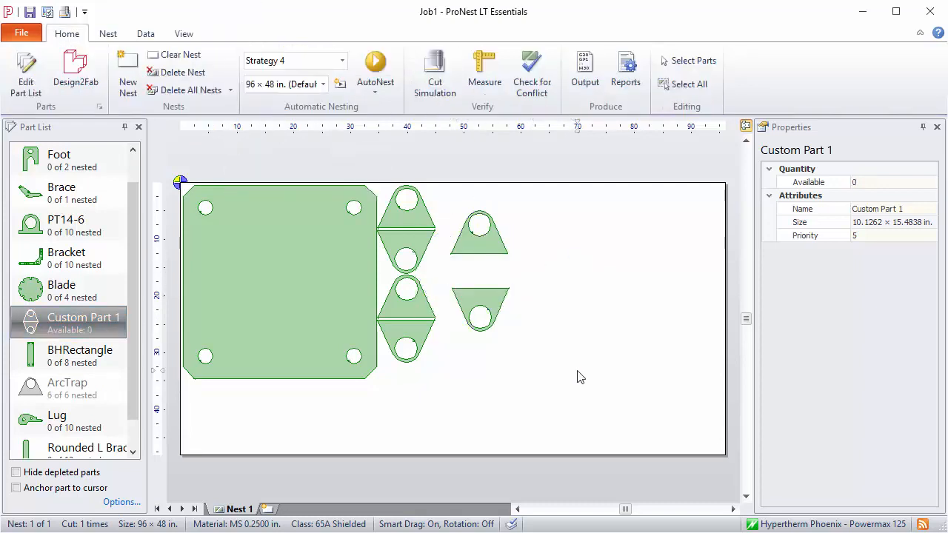
# Step: Remove all the ArcTrap parts and Custom Part 1 clusters from the nest, keeping only the large plate
pyautogui.moveTo(577, 371); pyautogui.dragTo(396, 209)
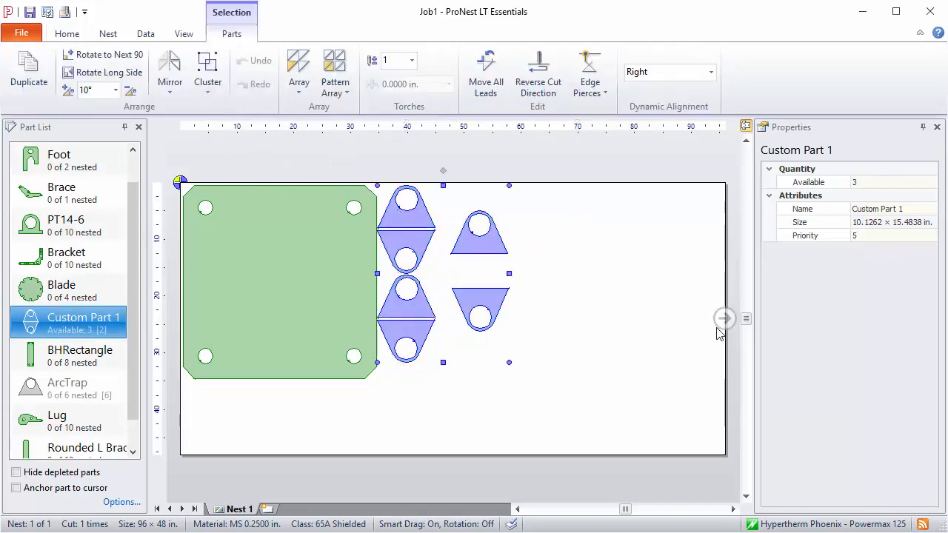
pyautogui.press('Delete')
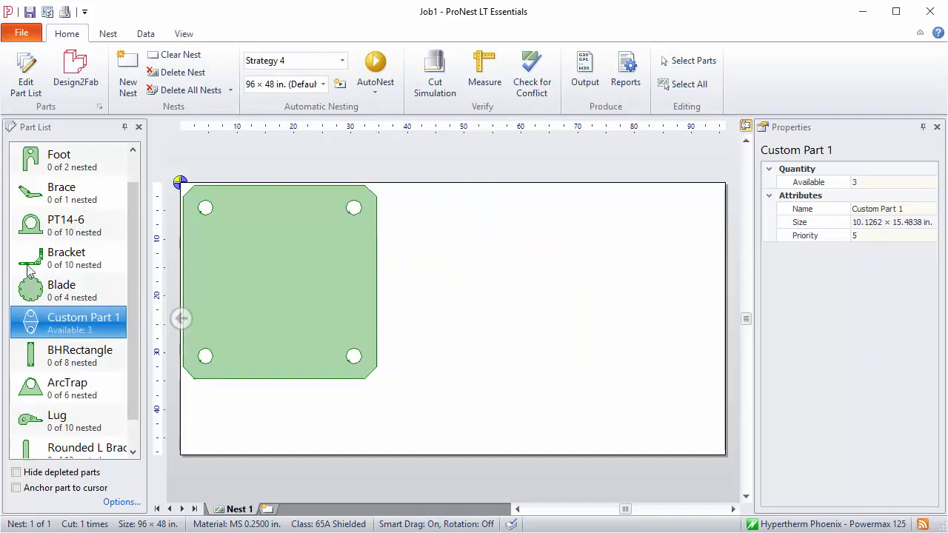
# Step: Place a Bracket near the sheet's lower right corner and fit a PT14-6 rotated 180° into its inside corner
pyautogui.moveTo(31, 259); pyautogui.dragTo(598, 357)
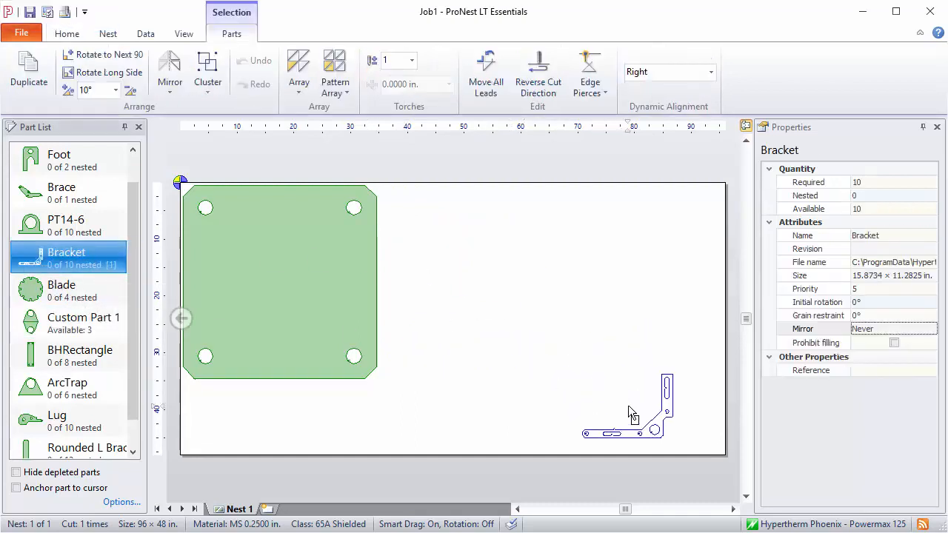
pyautogui.moveTo(41, 231); pyautogui.dragTo(597, 383)
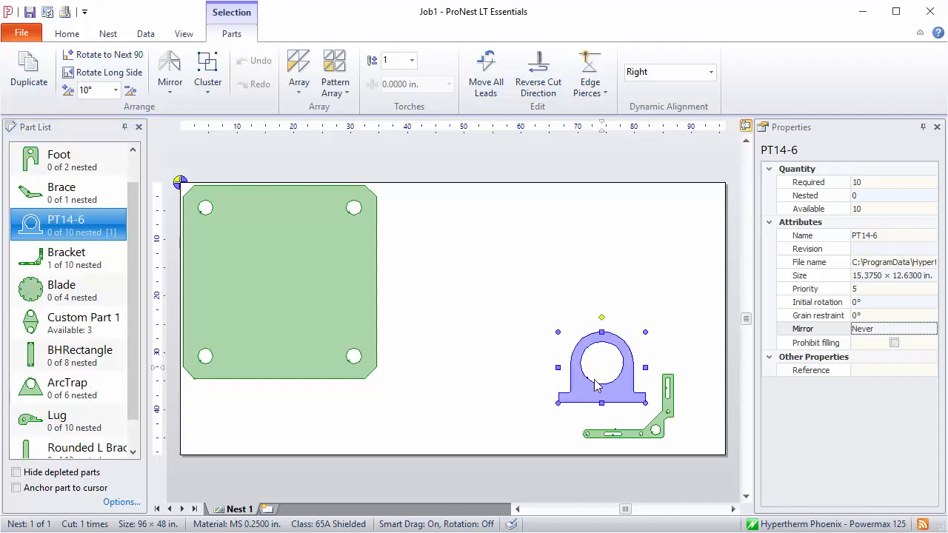
pyautogui.click(558, 403)
pyautogui.click(558, 403)
pyautogui.moveTo(604, 351); pyautogui.dragTo(620, 362)
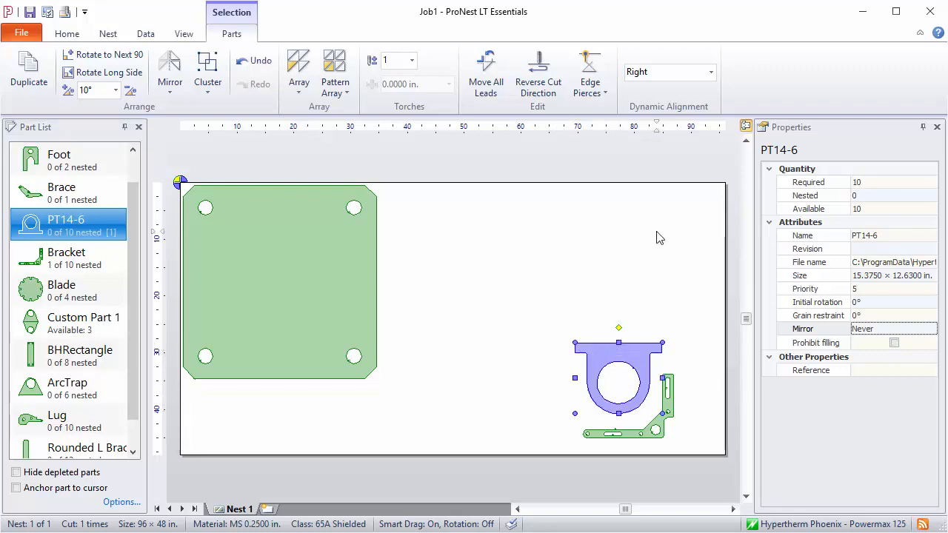
pyautogui.click(664, 250)
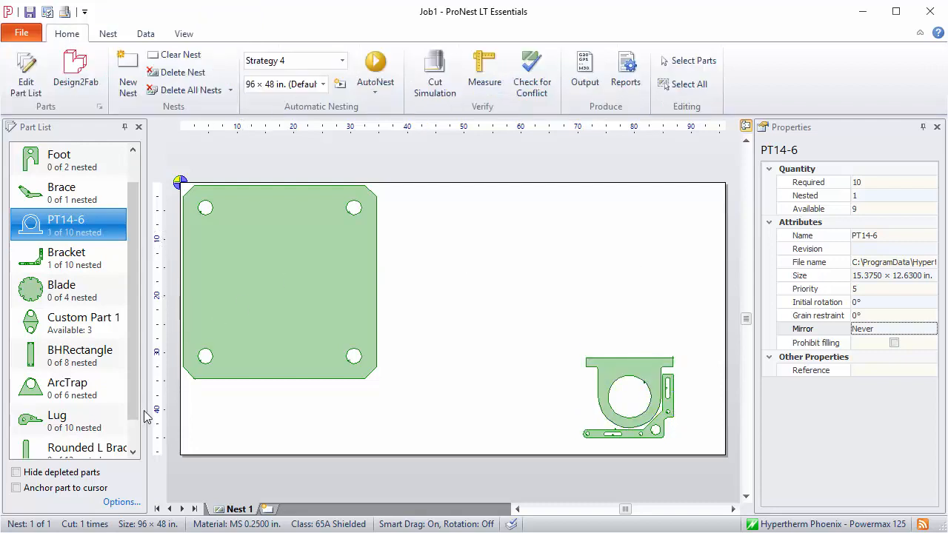
# Step: Add a Lug, rotate it upright with its wide end up, and fit it against the PT14-6 opposite the Bracket's upright arm
pyautogui.moveTo(33, 420); pyautogui.dragTo(536, 396)
pyautogui.click(499, 411)
pyautogui.click(498, 411)
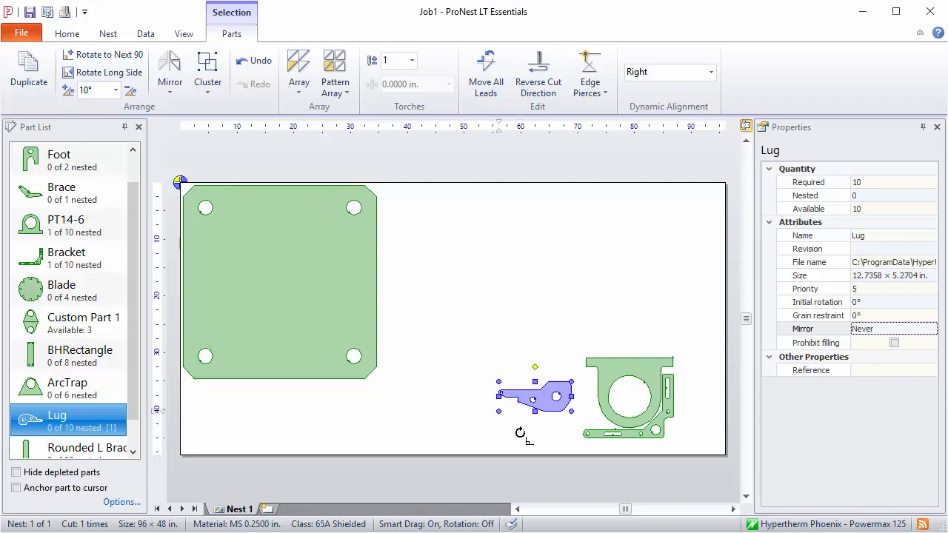
pyautogui.click(498, 411)
pyautogui.moveTo(541, 385); pyautogui.dragTo(586, 390)
pyautogui.click(689, 319)
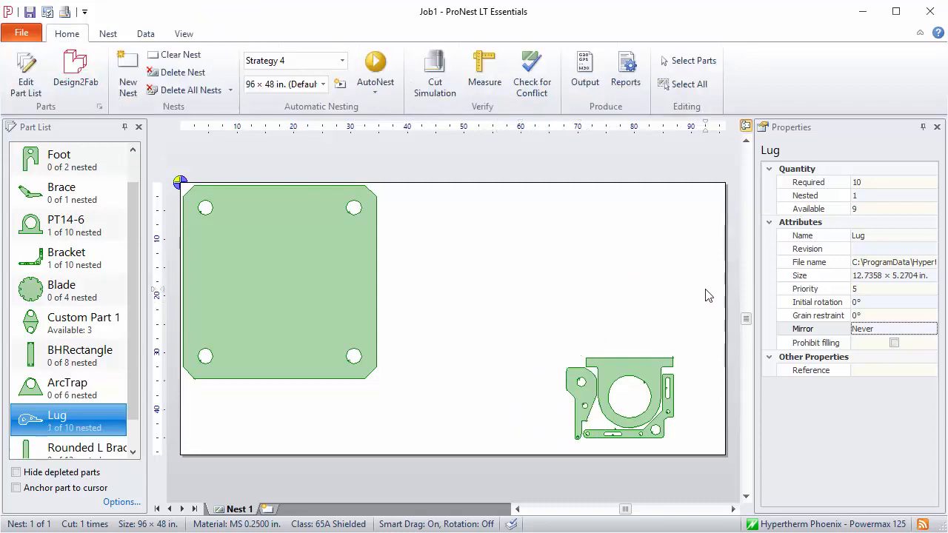
# Step: Combine the Bracket, PT14-6 and Lug into one cluster and clear the selection
pyautogui.moveTo(699, 328); pyautogui.dragTo(547, 467)
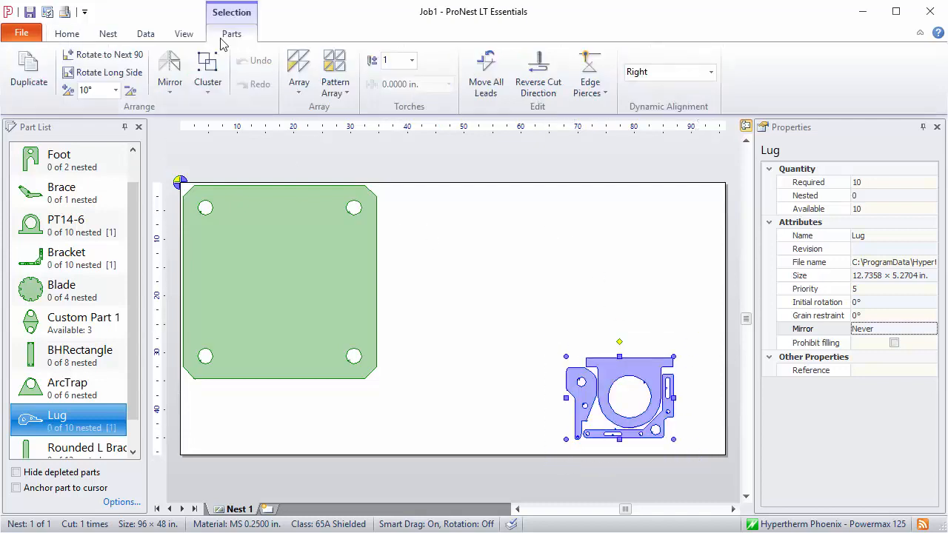
pyautogui.click(207, 72)
pyautogui.click(222, 110)
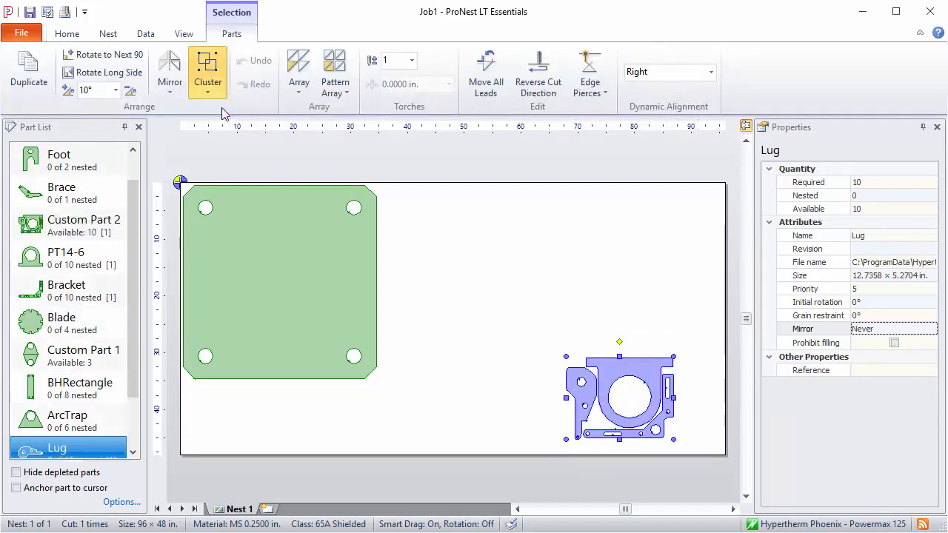
pyautogui.click(66, 231)
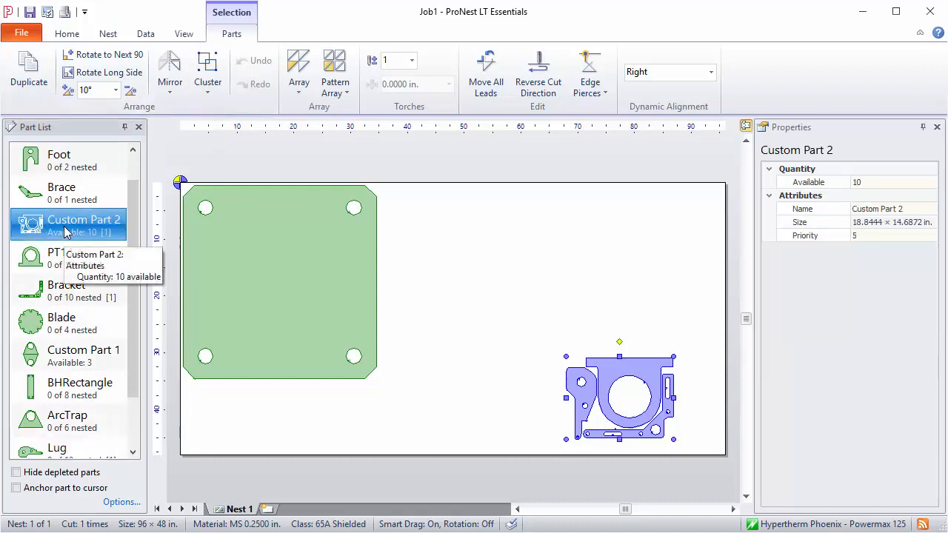
pyautogui.click(588, 273)
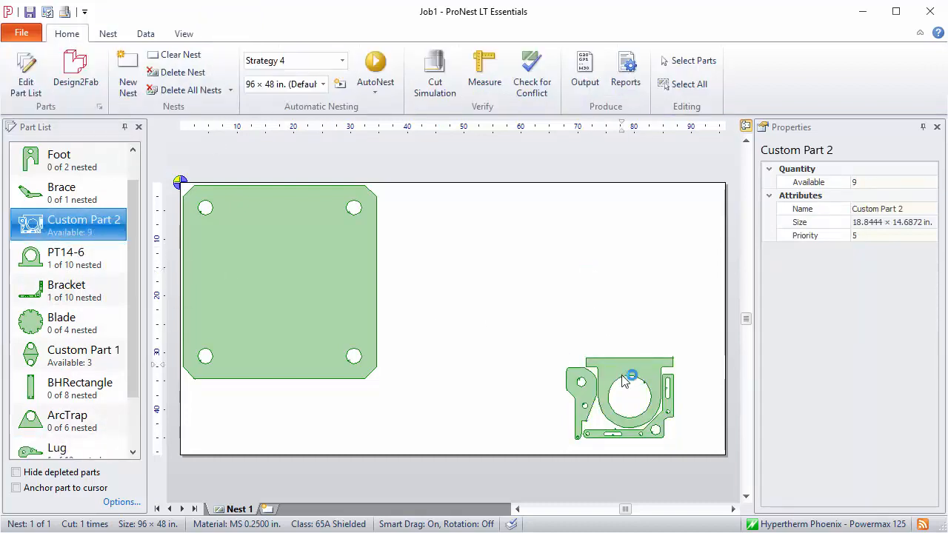
# Step: Delete the placed Bracket, PT14-6 and Lug cluster and automatically place five Custom Part 2 clusters beside the large plate
pyautogui.click(624, 382)
pyautogui.press('Delete')
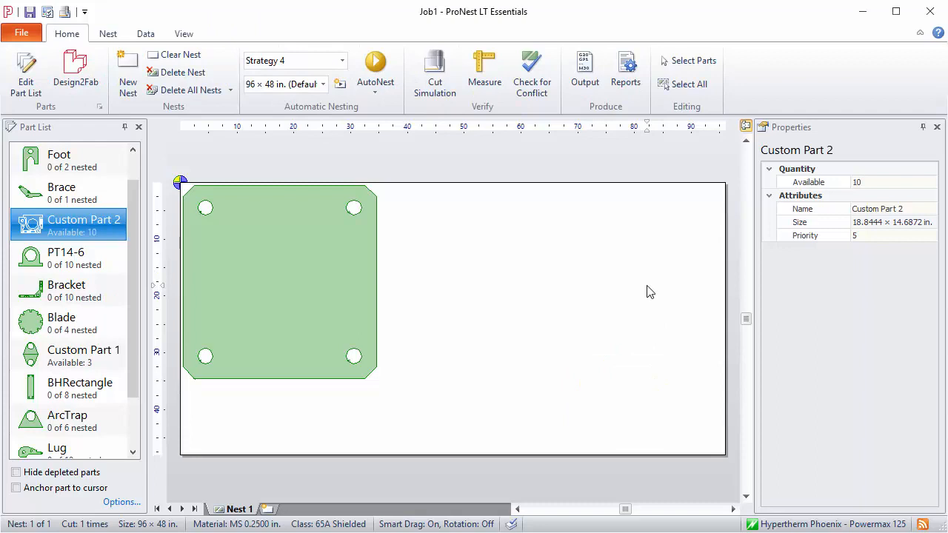
pyautogui.doubleClick(85, 235)
pyautogui.doubleClick(85, 235)
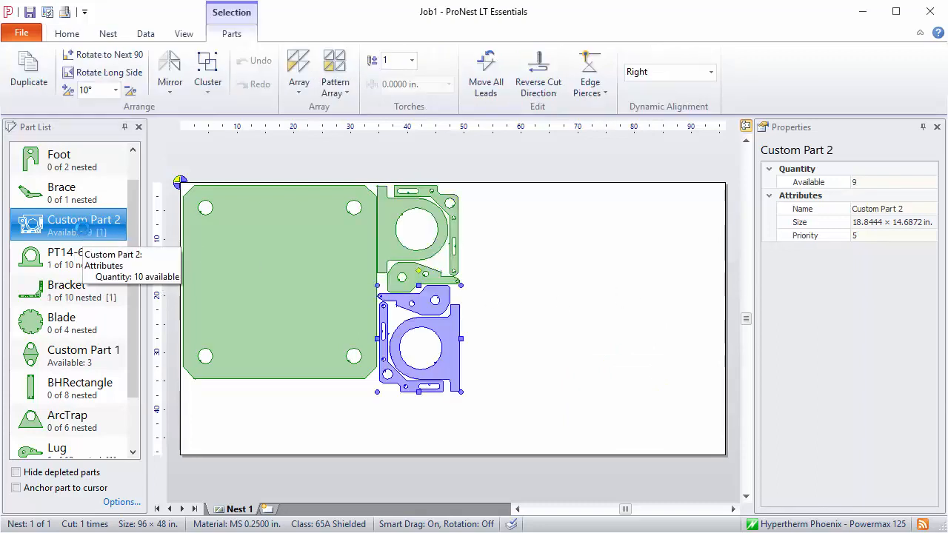
pyautogui.doubleClick(85, 235)
pyautogui.doubleClick(86, 235)
pyautogui.doubleClick(85, 234)
pyautogui.doubleClick(85, 235)
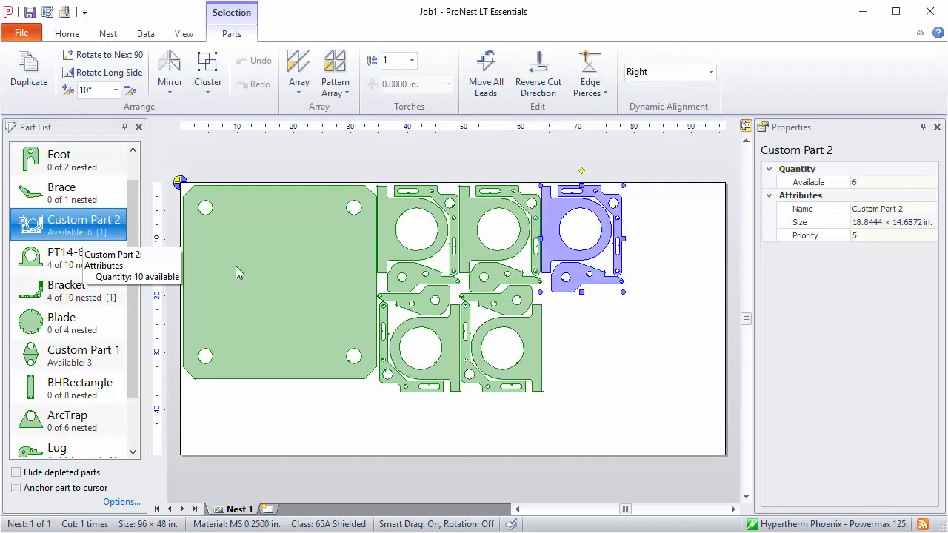
pyautogui.click(638, 319)
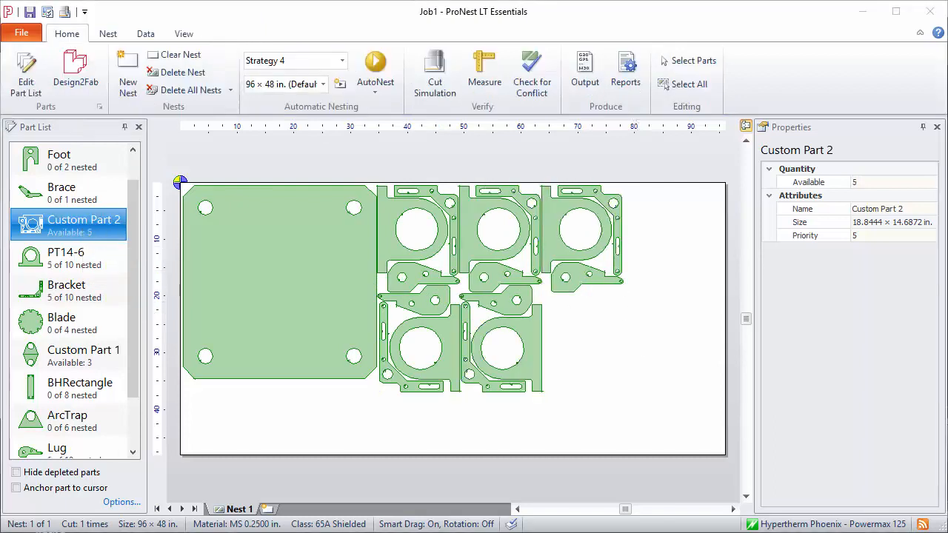
# Step: Bump the third upper-row Custom Part 2 to the sheet's right edge and back against its neighbour
pyautogui.click(596, 251)
pyautogui.click(629, 242)
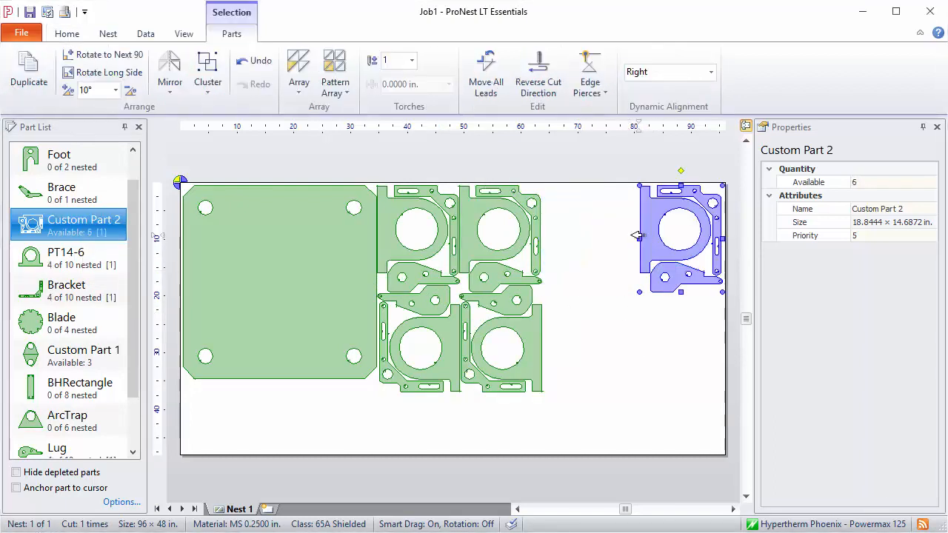
pyautogui.click(631, 237)
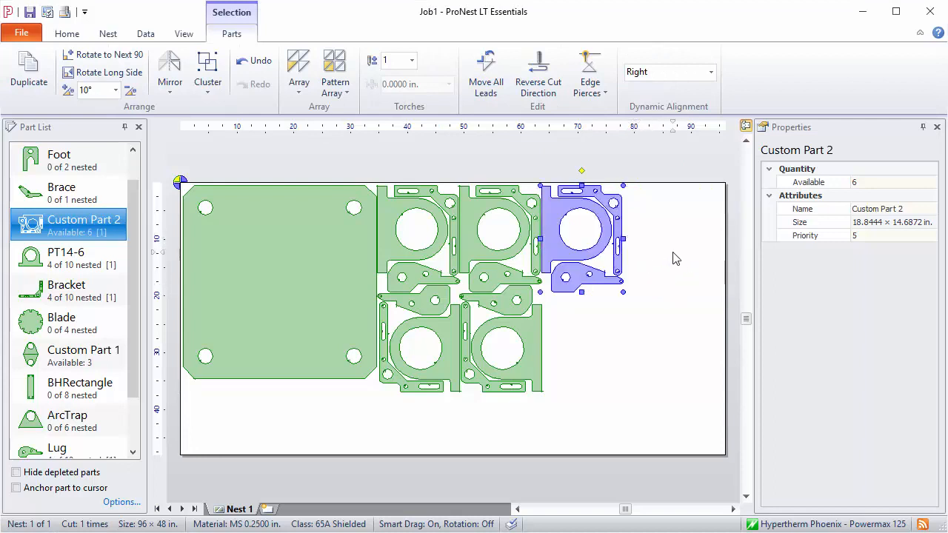
pyautogui.click(680, 452)
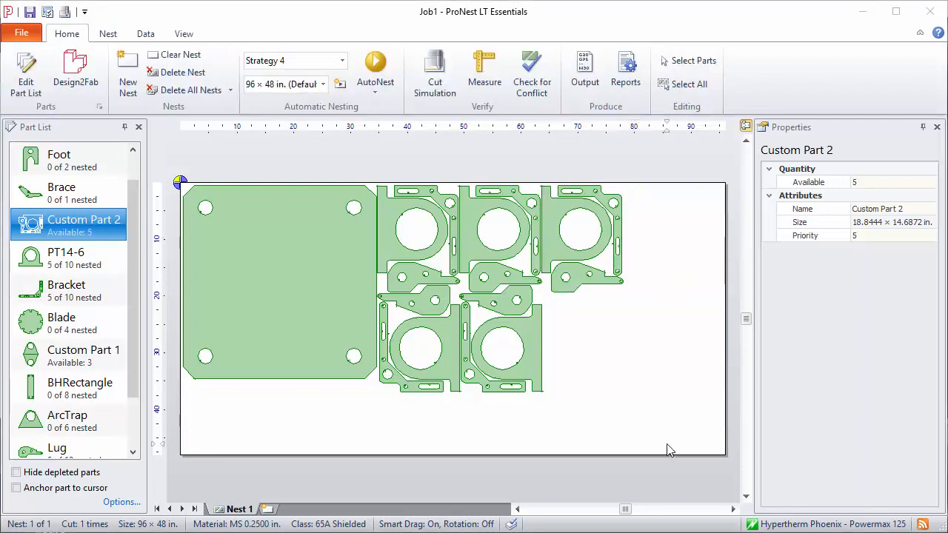
# Step: Add a sixth Custom Part 2 cluster below the third one in the upper row
pyautogui.doubleClick(37, 227)
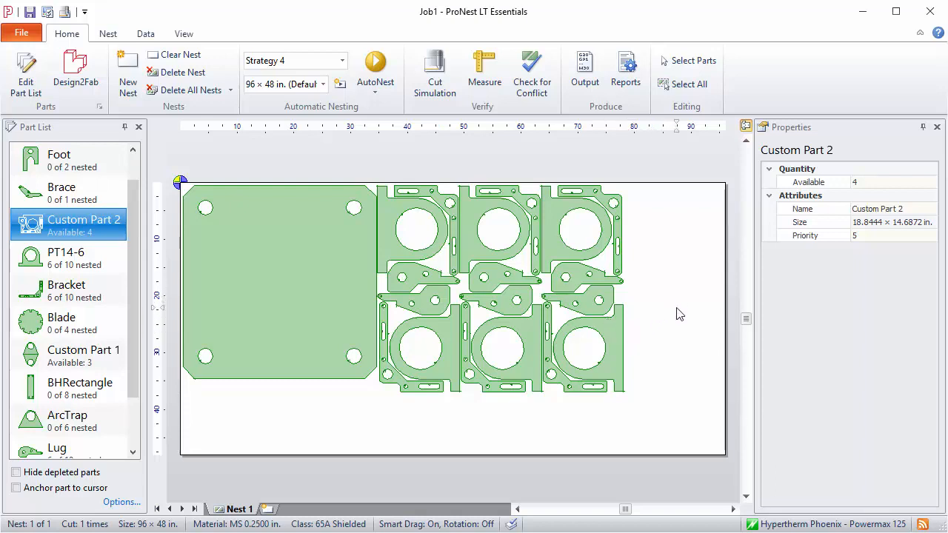
# Step: Move all the nested parts to a new rectangular nest with length 84 in. and width 48 in
pyautogui.hotkey('ctrl', 'a')
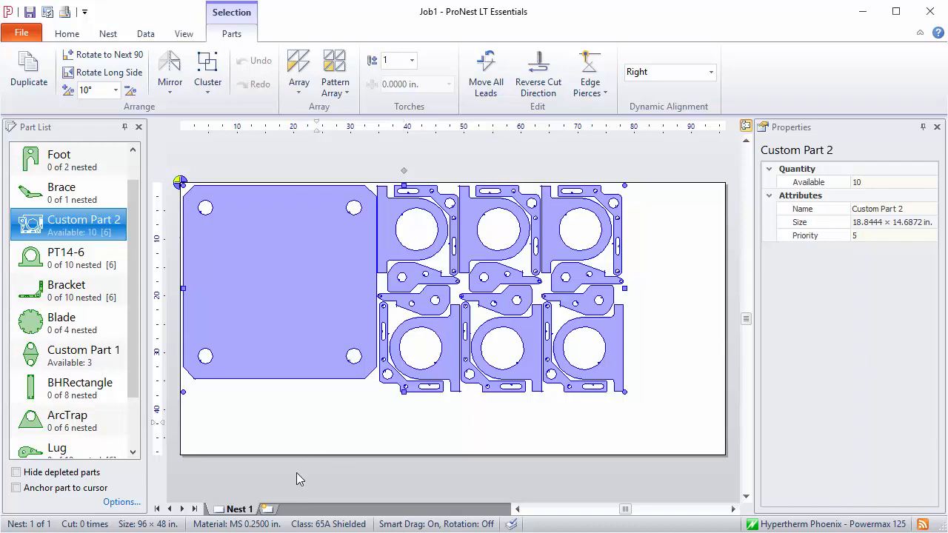
pyautogui.click(266, 509)
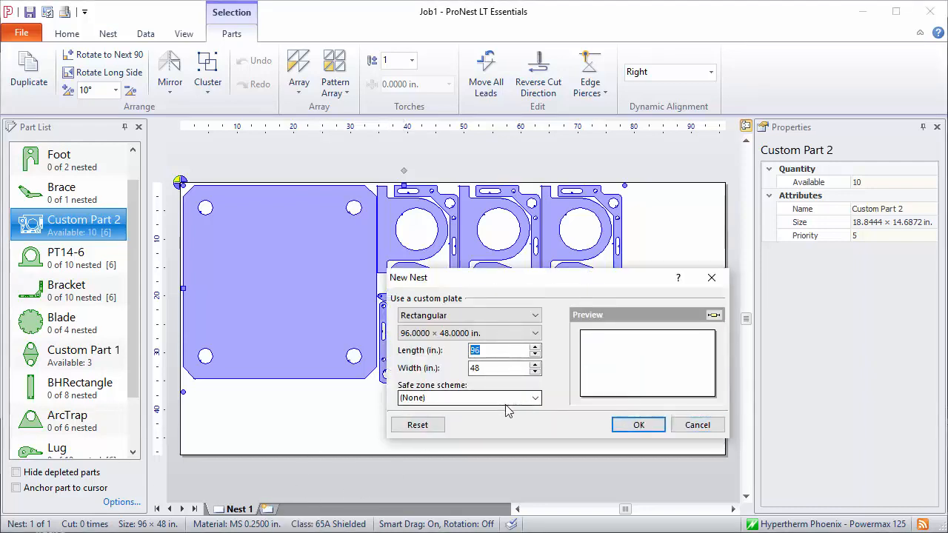
pyautogui.write('84')
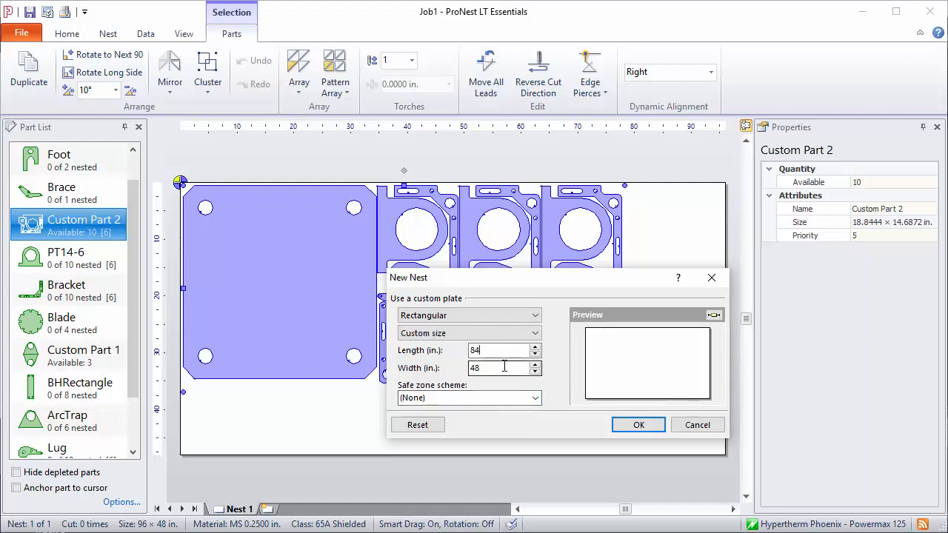
pyautogui.click(635, 428)
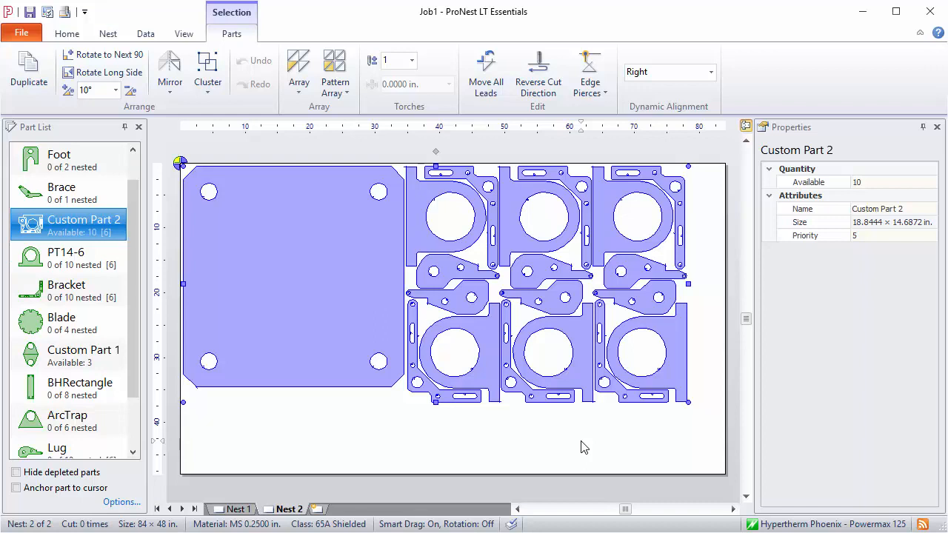
pyautogui.click(374, 444)
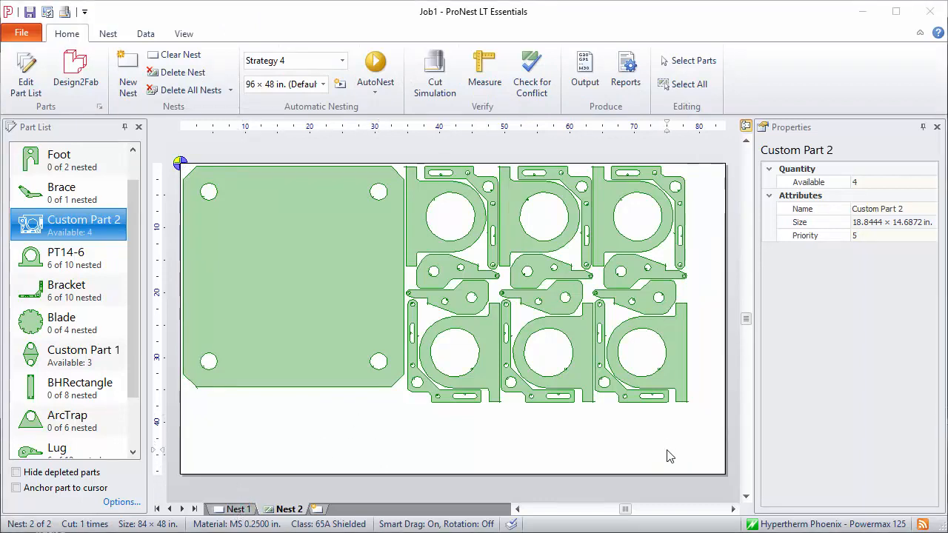
# Step: Move all the parts from Nest 2 back onto Nest 1 and clear the selection
pyautogui.hotkey('ctrl', 'a')
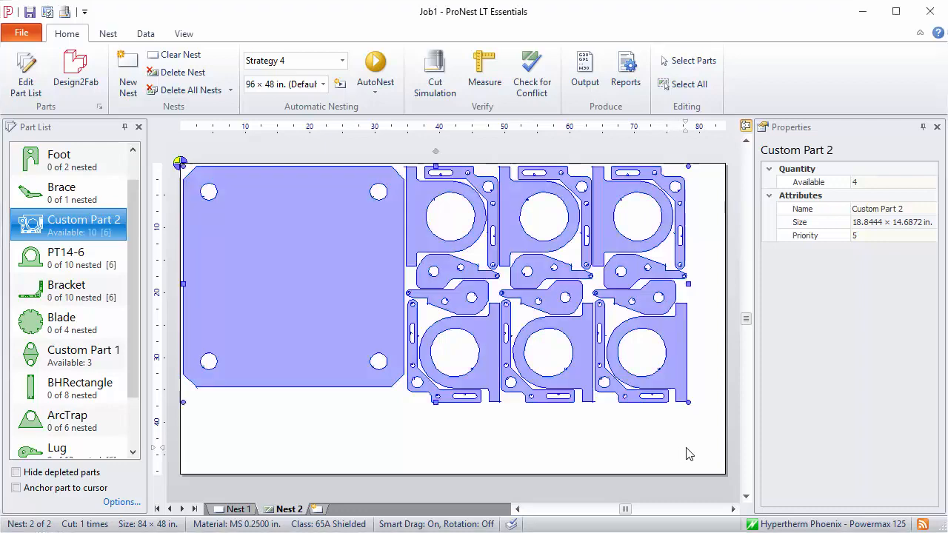
pyautogui.click(181, 318)
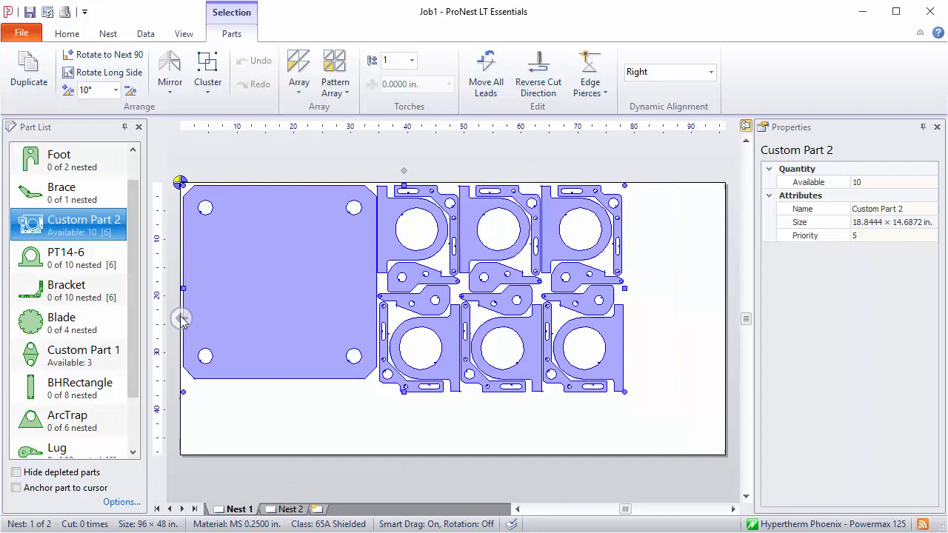
pyautogui.click(388, 429)
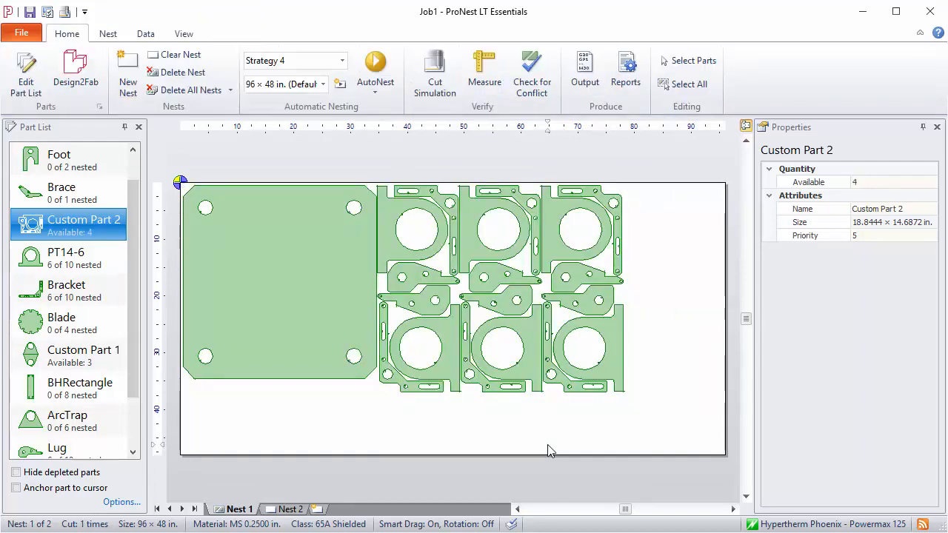